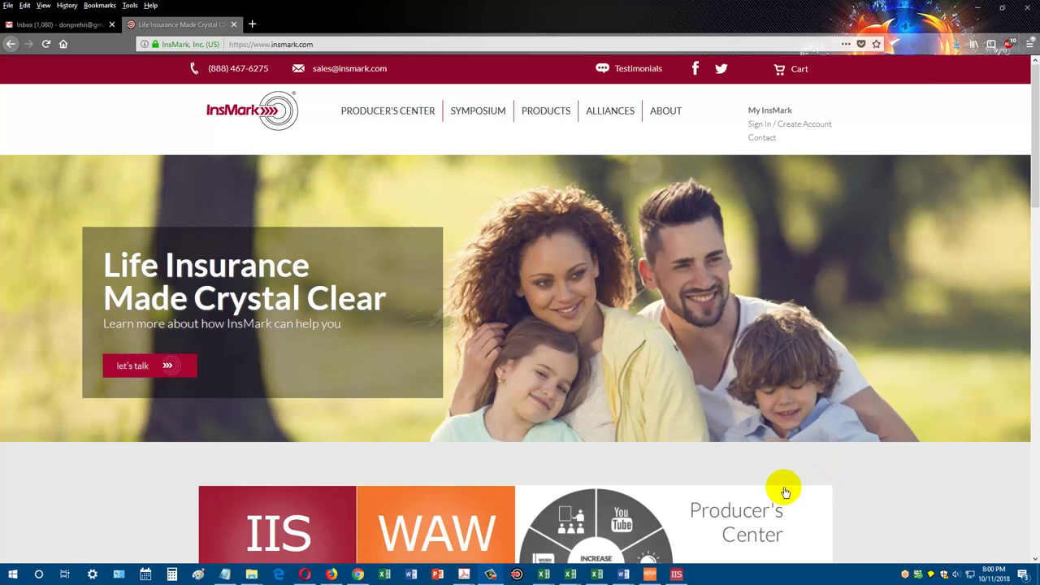
Step: Switch to InsMark and look through the proposal categories, from Executive Benefits to Personal Needs Analysis, ending on Personal Insurance
mouse_move(682, 577)
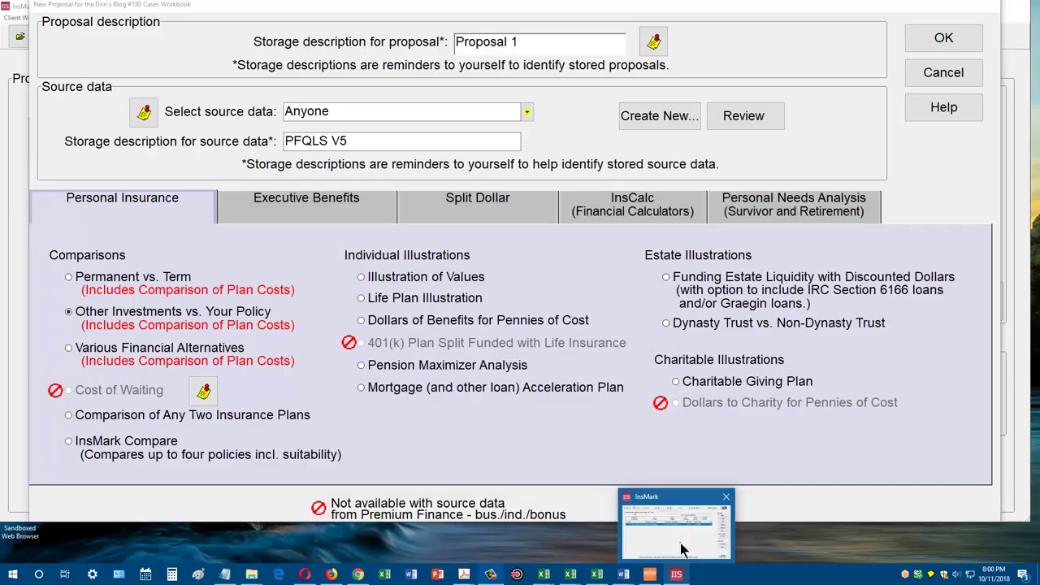
left_click(680, 546)
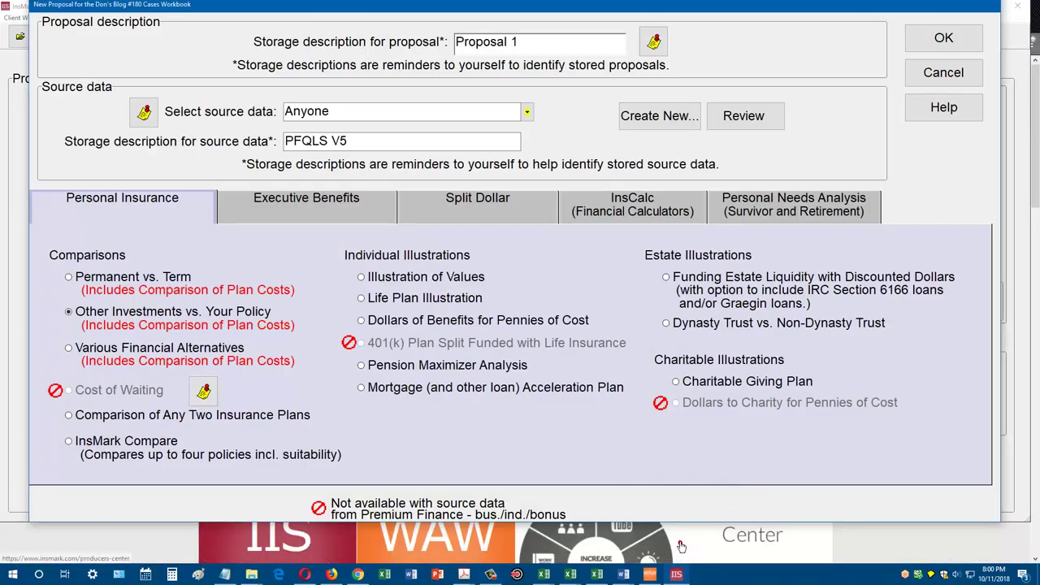
left_click(681, 546)
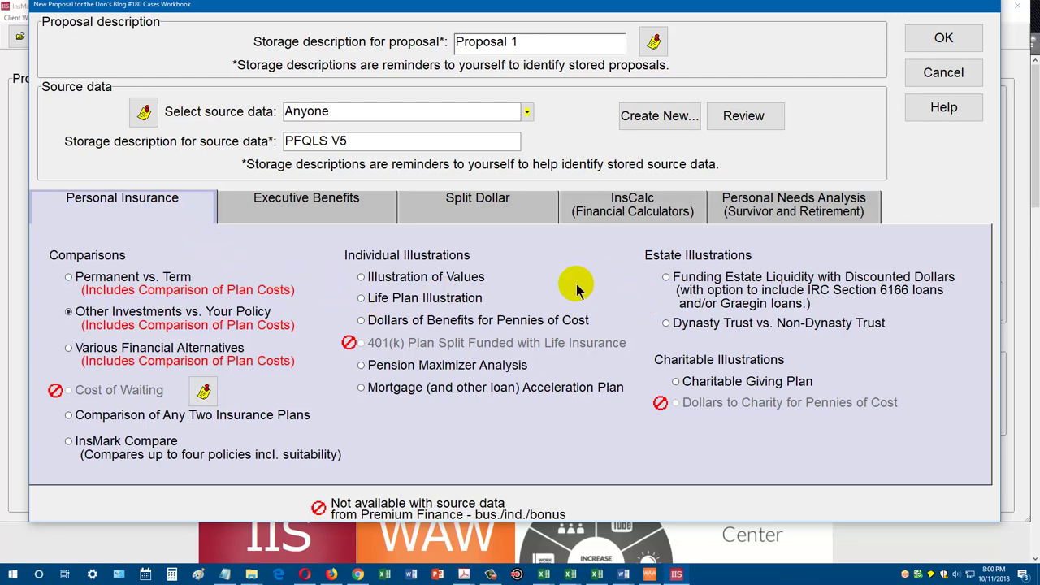
left_click(333, 215)
left_click(513, 209)
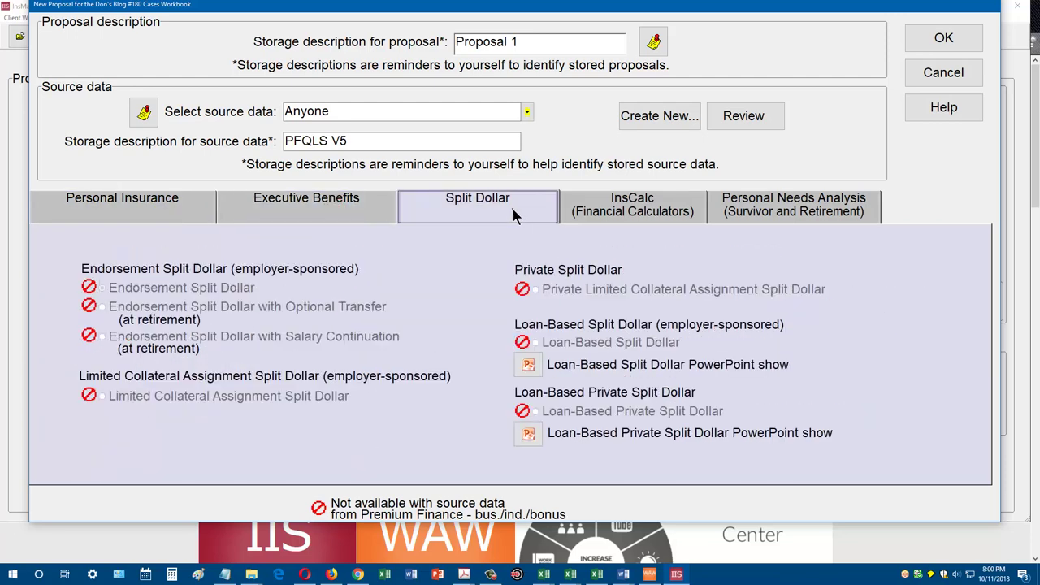
left_click(659, 209)
left_click(784, 205)
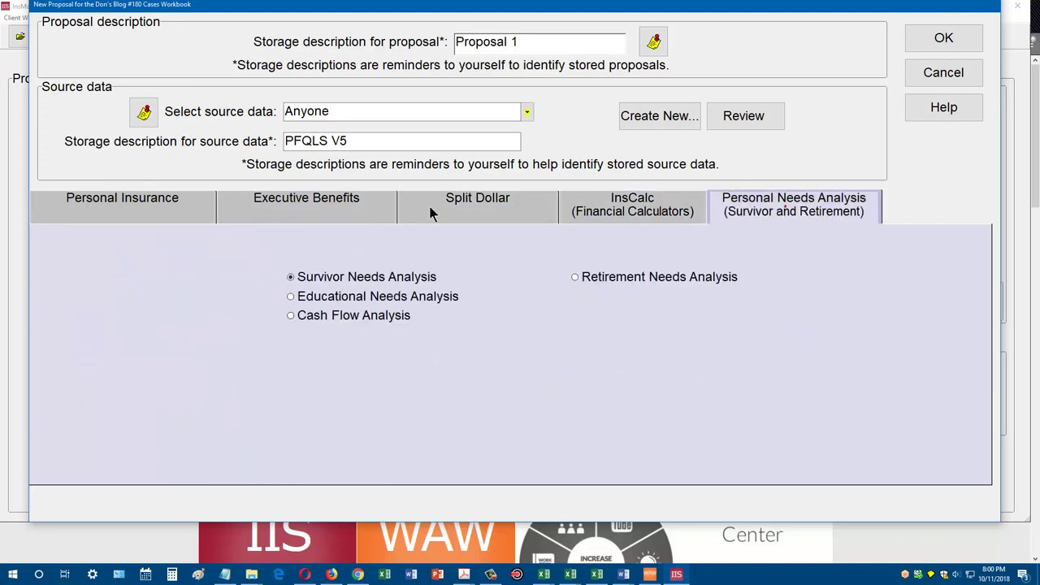
left_click(173, 207)
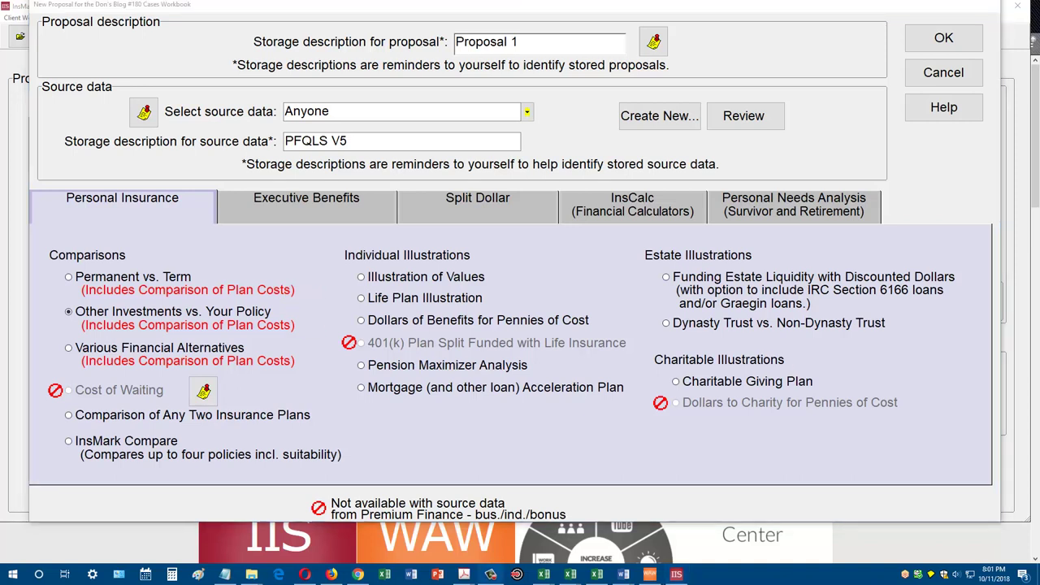
Step: Cancel the new proposal and open the existing Various Financial Alternatives proposal "VFA, 50 Yrs with Cost Comp" for editing
left_click(941, 73)
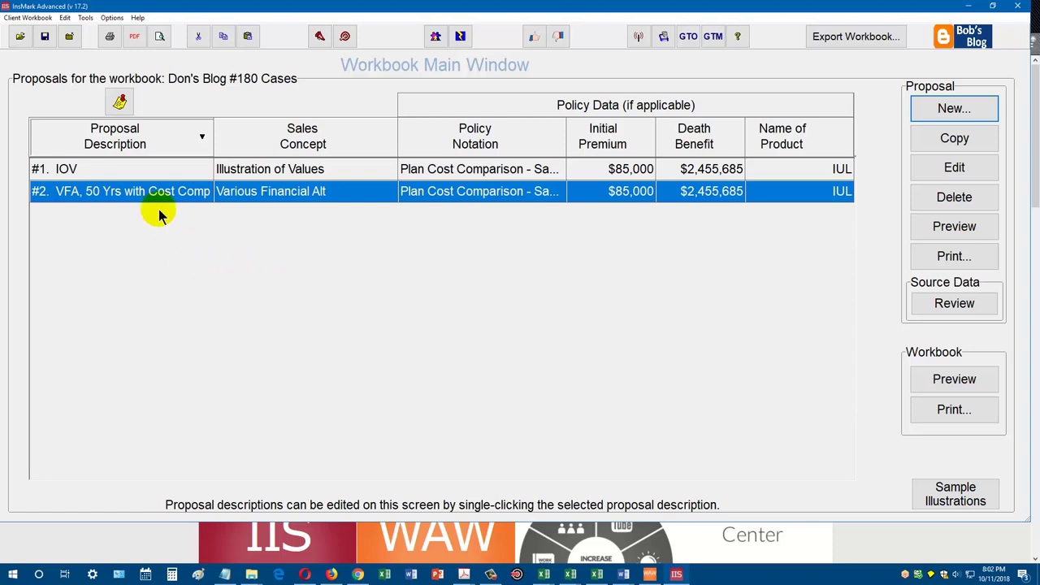
left_click(126, 168)
left_click(133, 193)
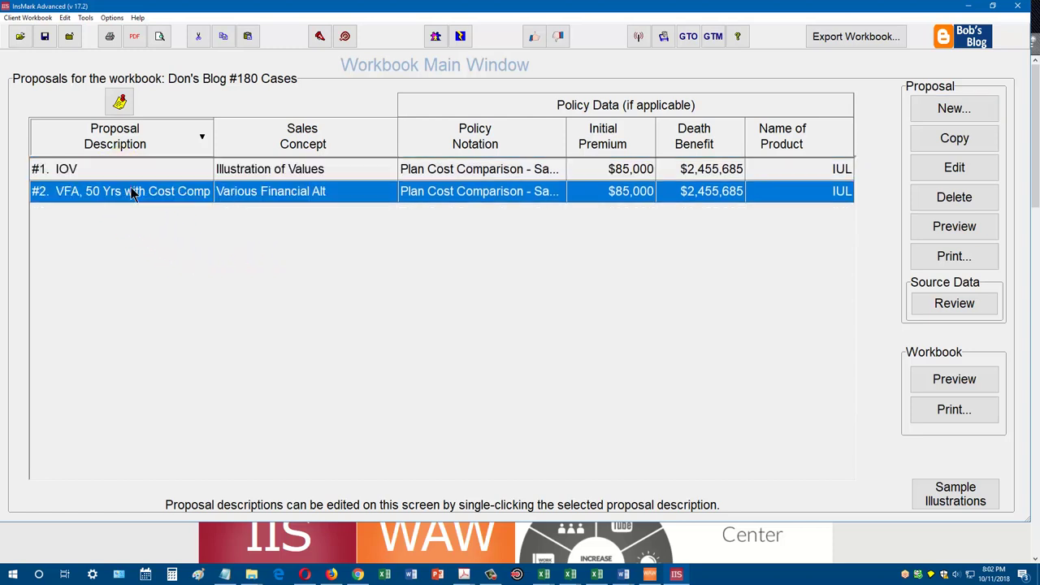
left_click(70, 200)
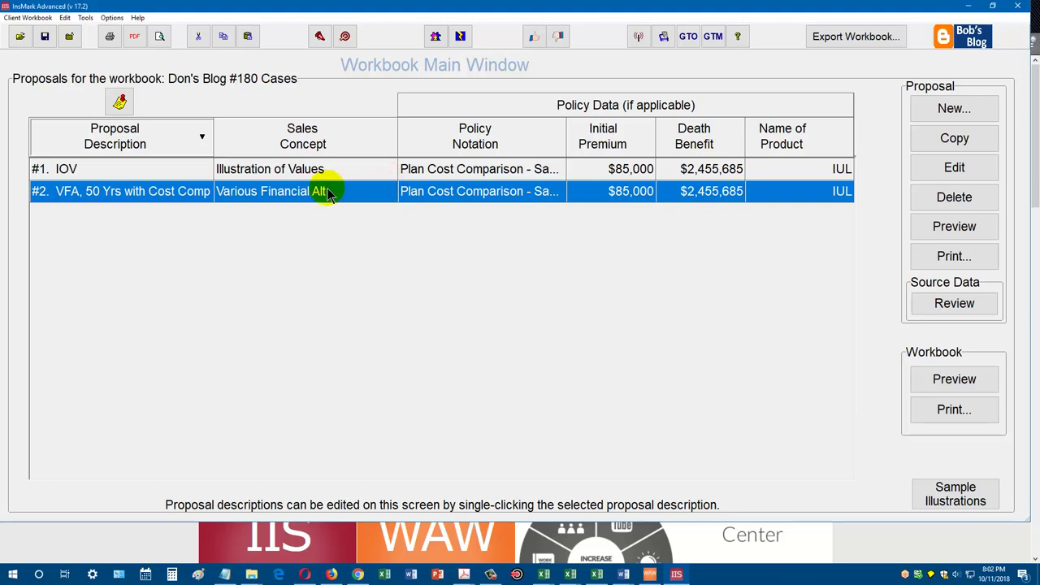
double_click(359, 193)
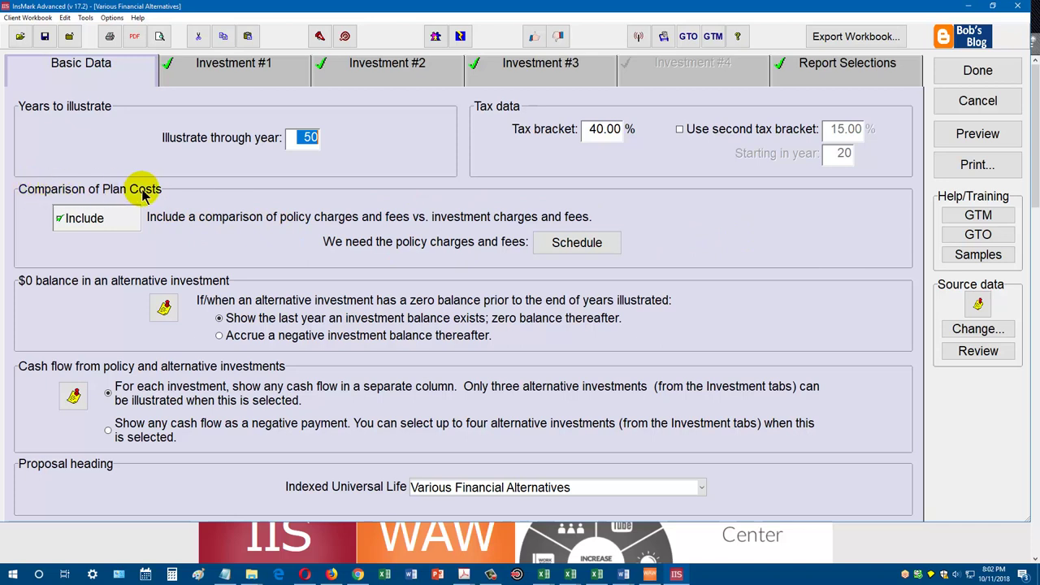
Step: Keep the Comparison of Plan Costs included and open its schedule of policy charges and fees
left_click(60, 219)
left_click(60, 220)
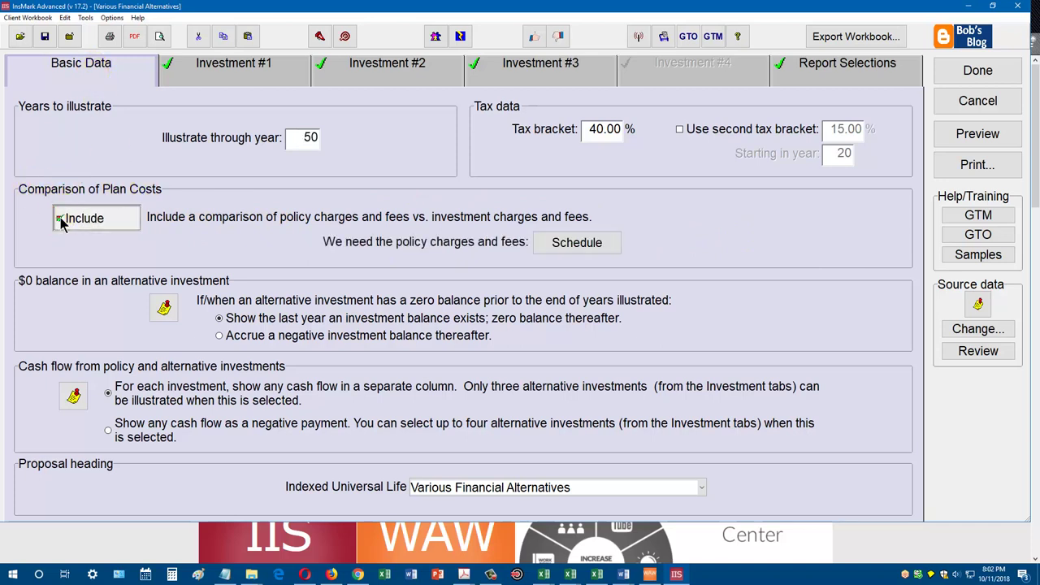
left_click(573, 243)
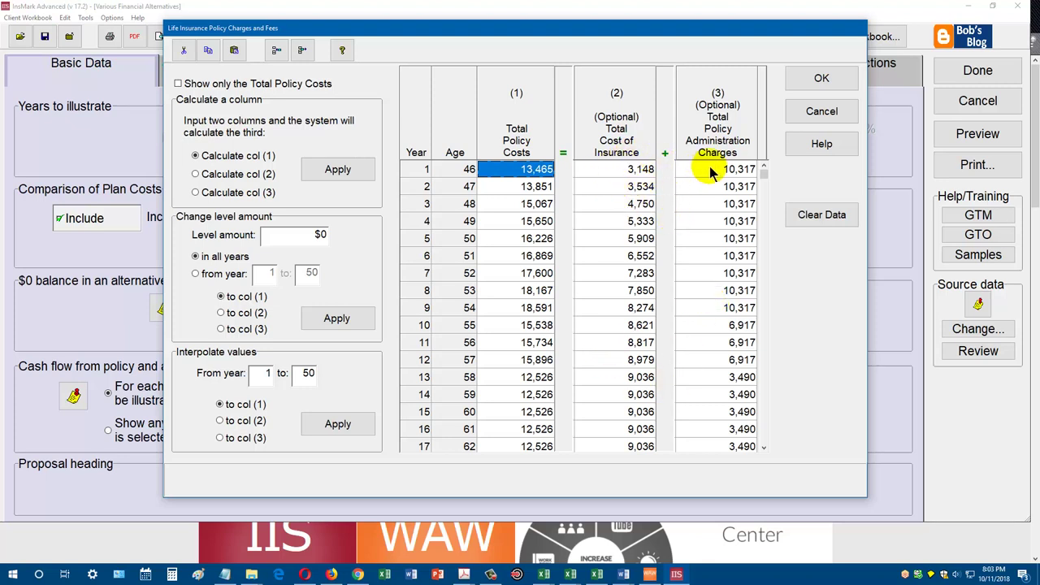
Step: Examine the Total Policy Costs for years 1 through 6 in the policy charges and fees schedule
mouse_move(535, 180)
left_mouse_down()
mouse_move(535, 213)
mouse_move(533, 177)
left_mouse_up()
left_click(534, 186)
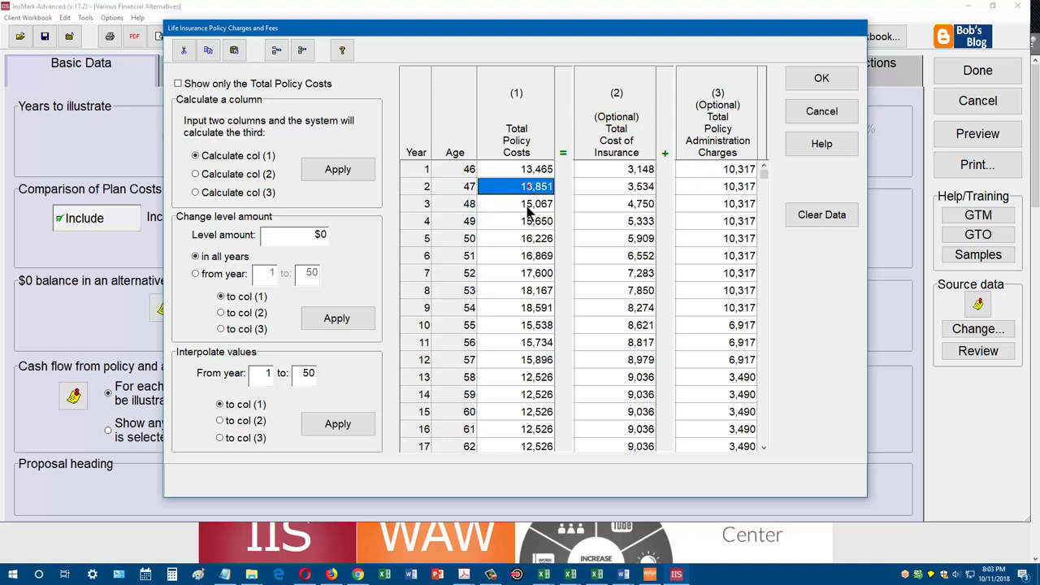
left_click(533, 203)
left_click(528, 220)
left_click(535, 173)
left_click(534, 186)
left_click(532, 203)
left_click(528, 225)
left_click(532, 238)
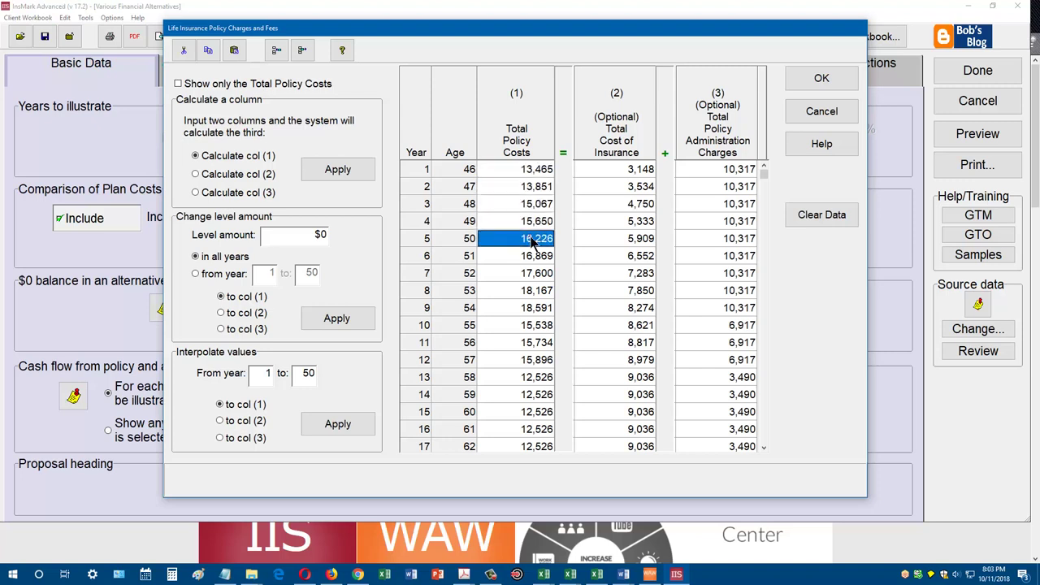
left_click(535, 255)
left_click(550, 259)
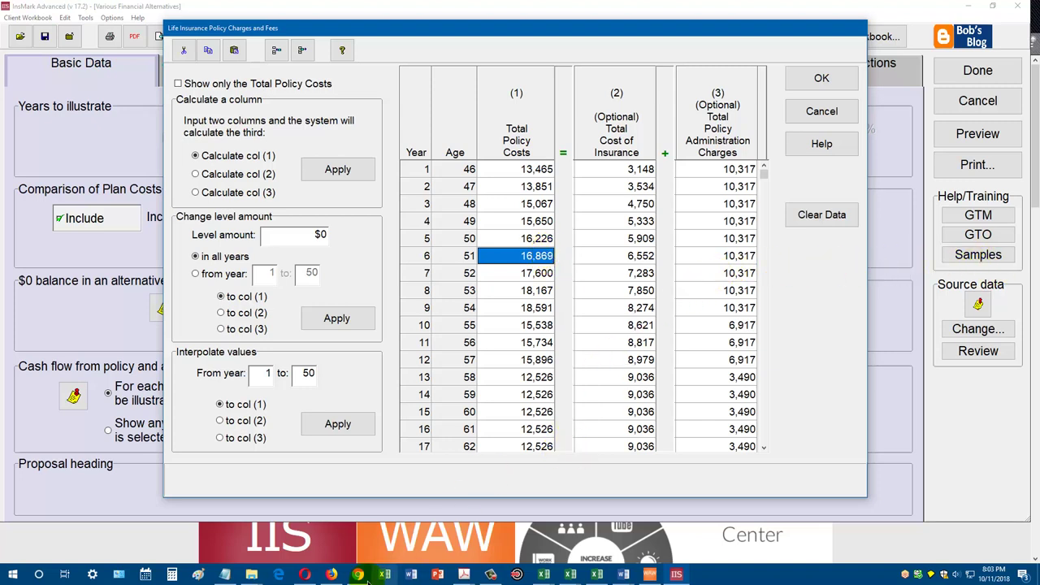
Step: Switch to File Explorer and open the case PDF "VFA with revisions and Comparison of Plan Costs (for Blog Version 7)" in Marketing Launch
mouse_move(252, 575)
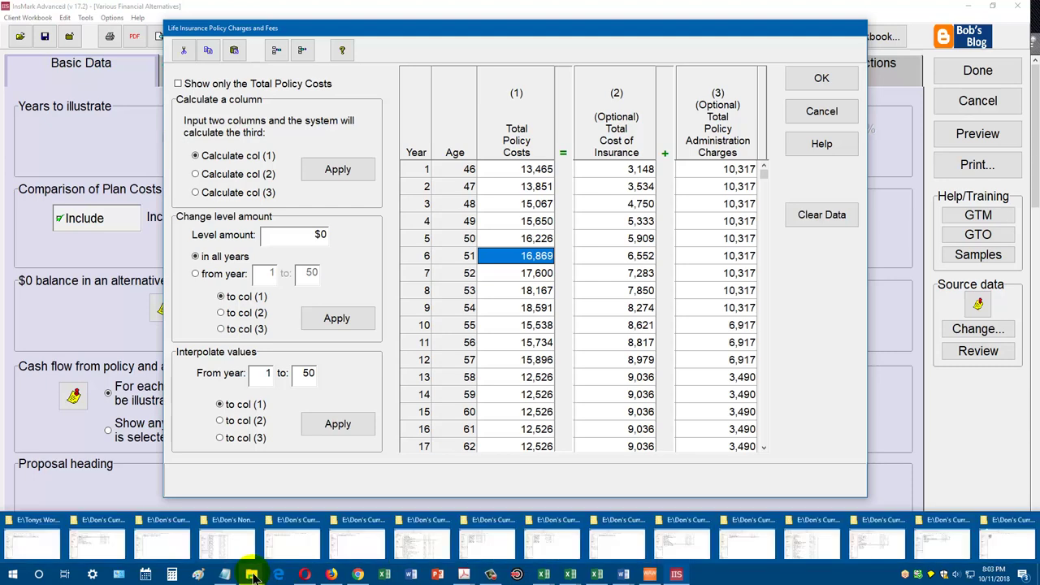
left_click(935, 545)
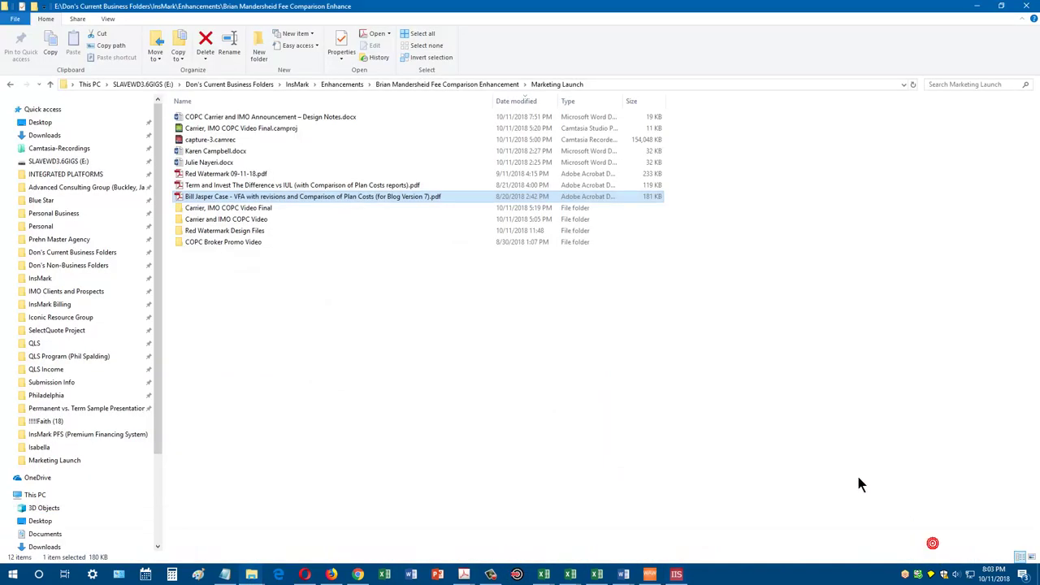
double_click(215, 197)
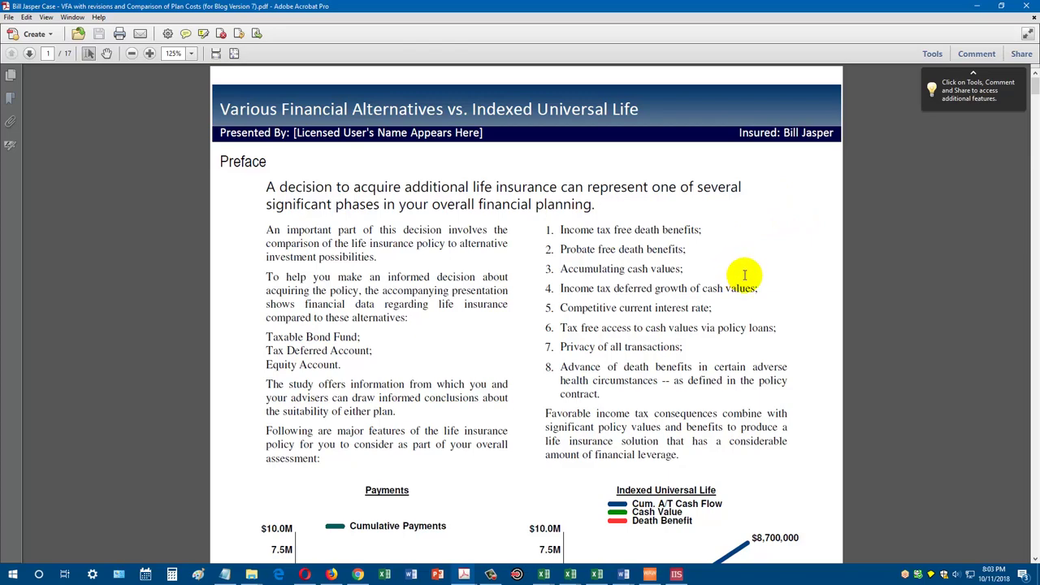
Step: Examine the report's summary graphs and the Comparison of Values tables for years 1 through 50
scroll(746, 285, "down", 8)
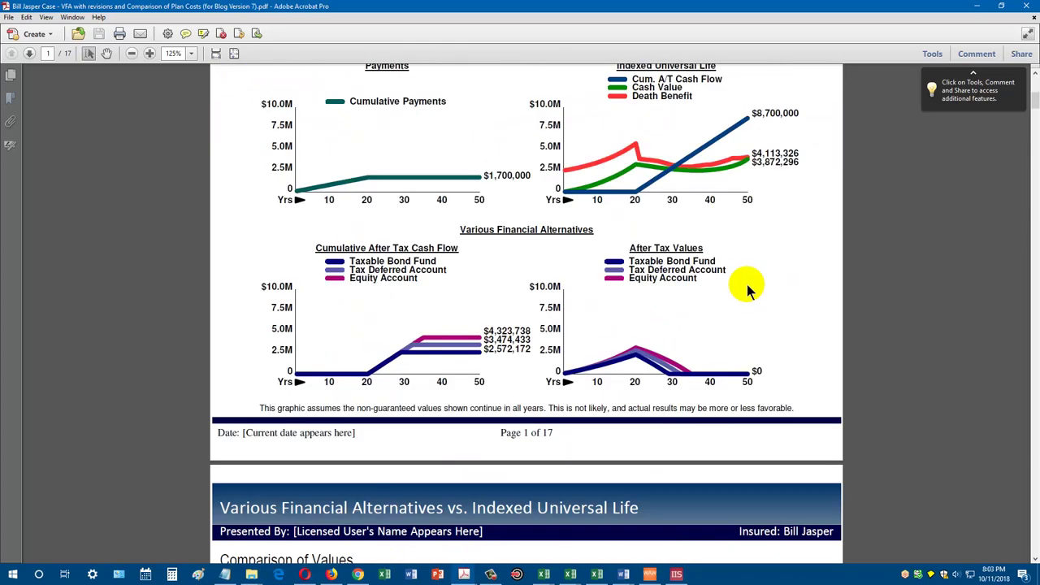
scroll(748, 286, "down", 9)
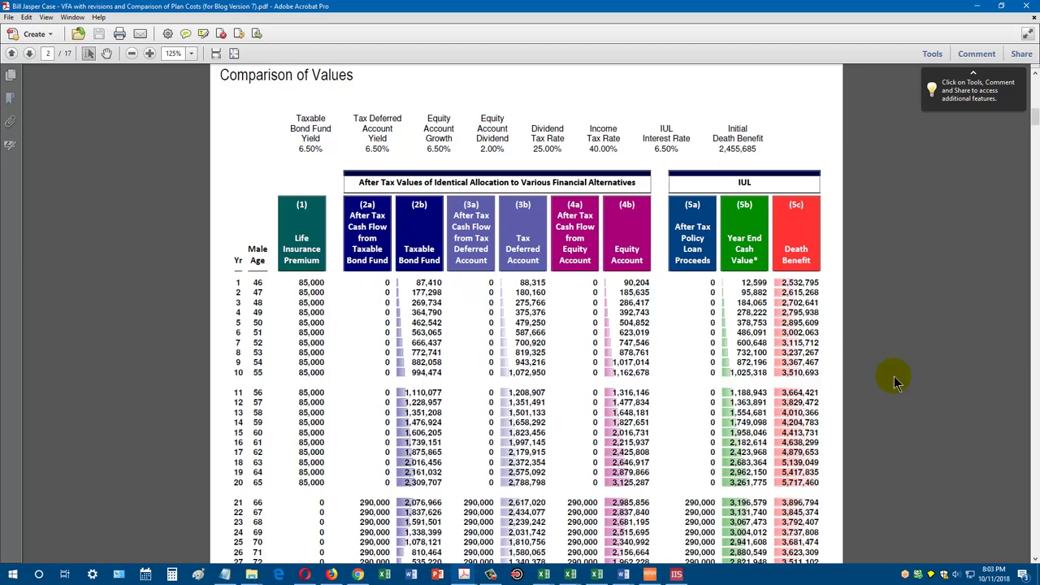
scroll(896, 375, "down", 1)
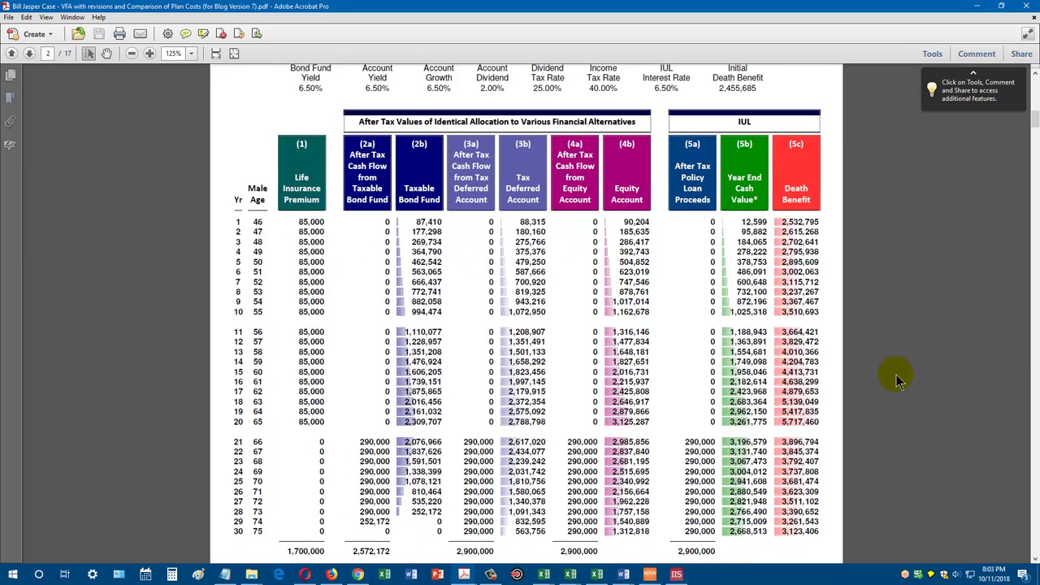
scroll(364, 278, "up", 1)
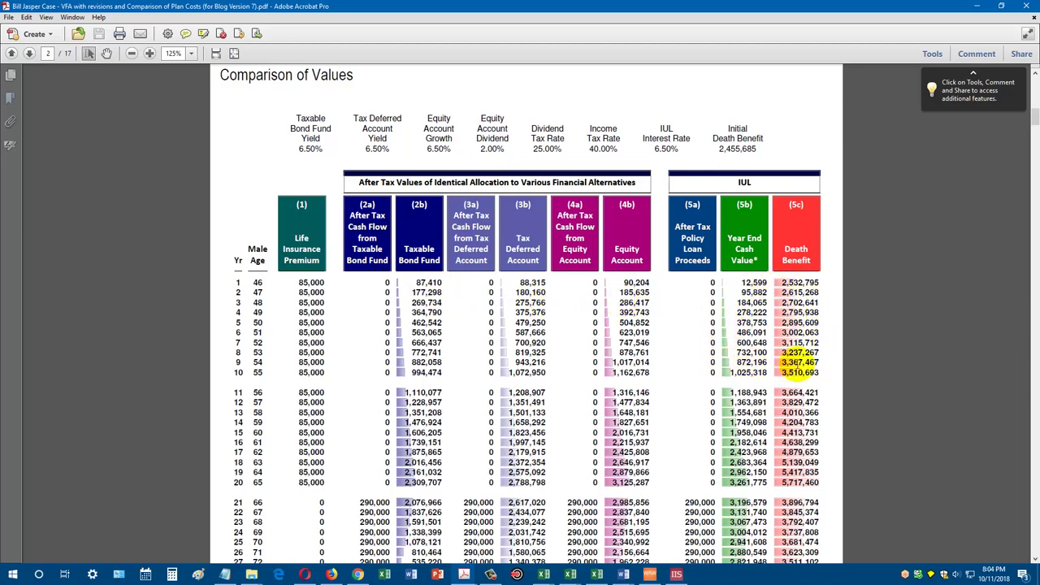
scroll(858, 378, "down", 3)
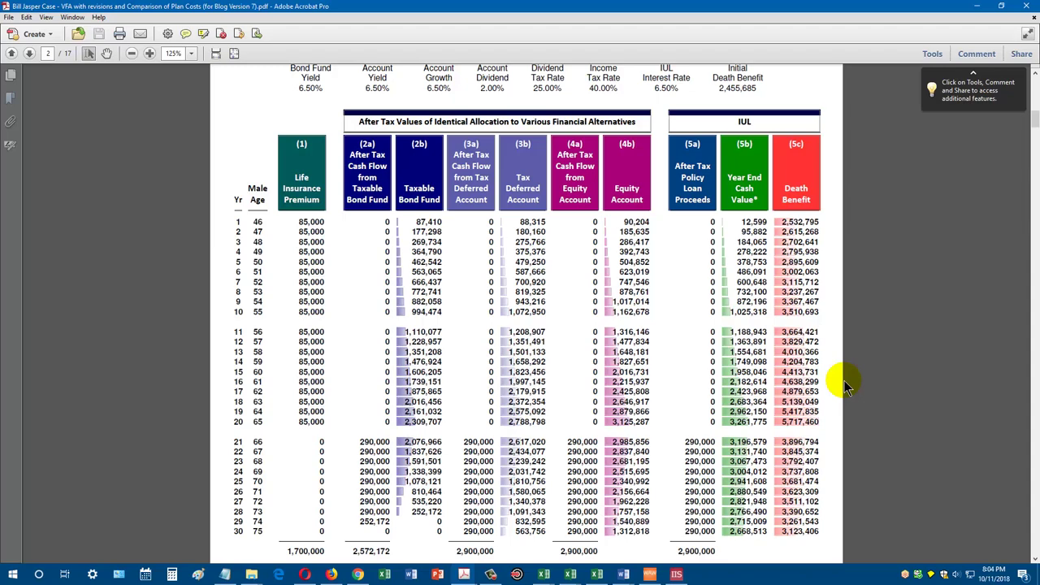
scroll(839, 357, "down", 2)
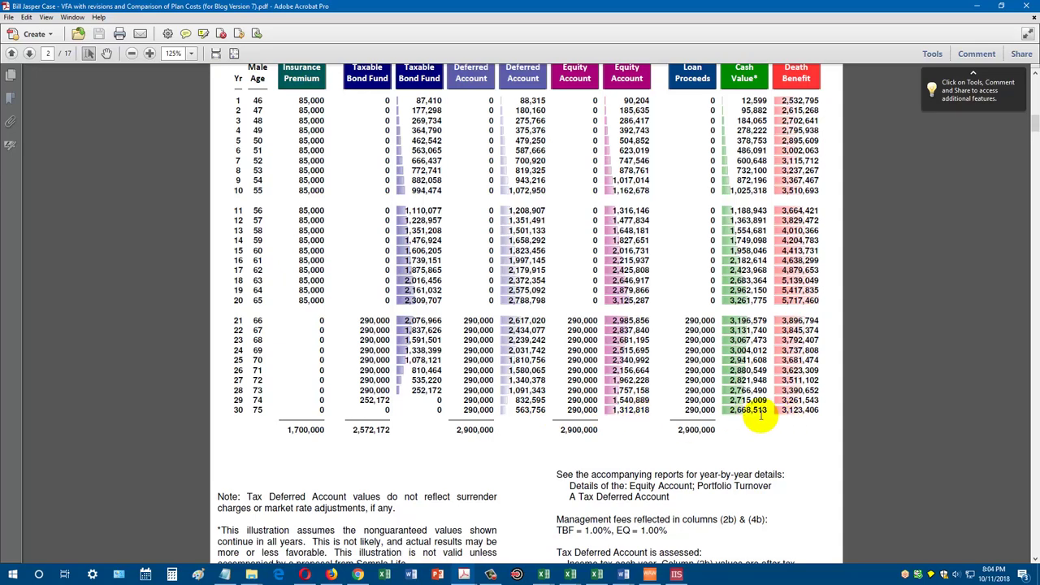
scroll(834, 397, "down", 10)
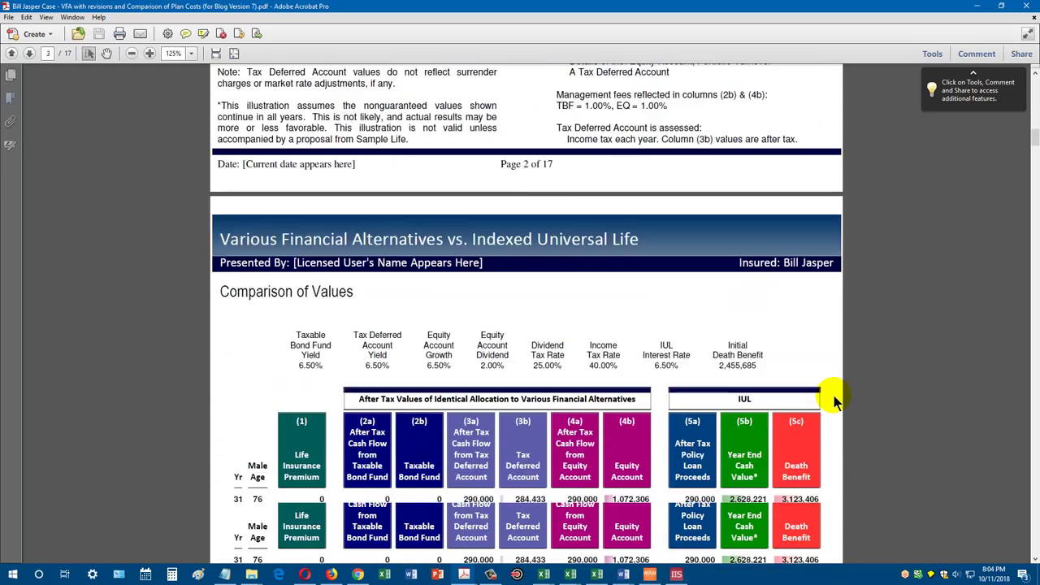
scroll(834, 396, "down", 4)
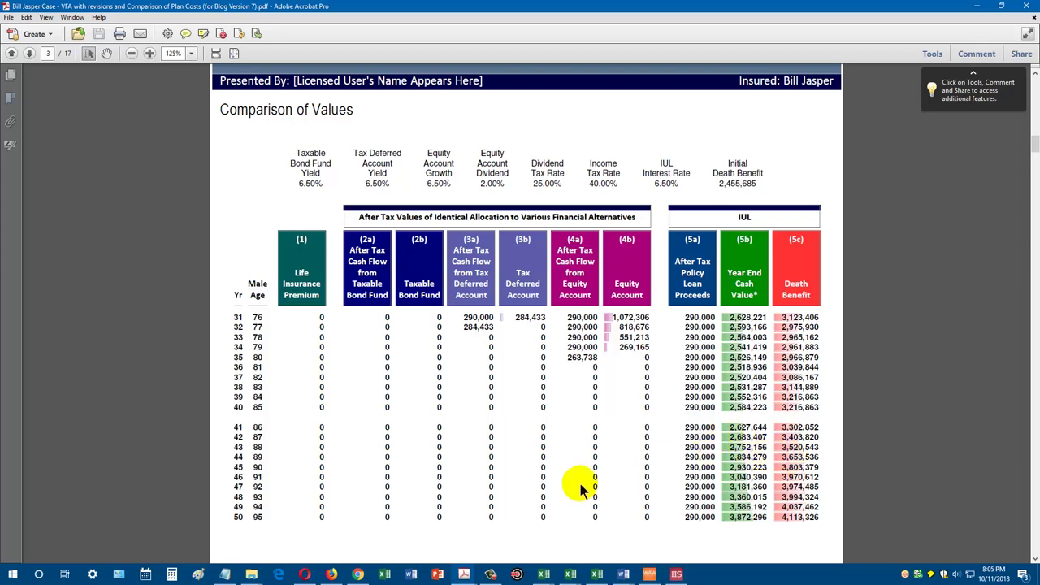
Step: Examine the Comparison of Plan Costs page, comparing annual and cumulative costs of the financial alternatives with the IUL
scroll(833, 411, "down", 3)
scroll(838, 415, "down", 12)
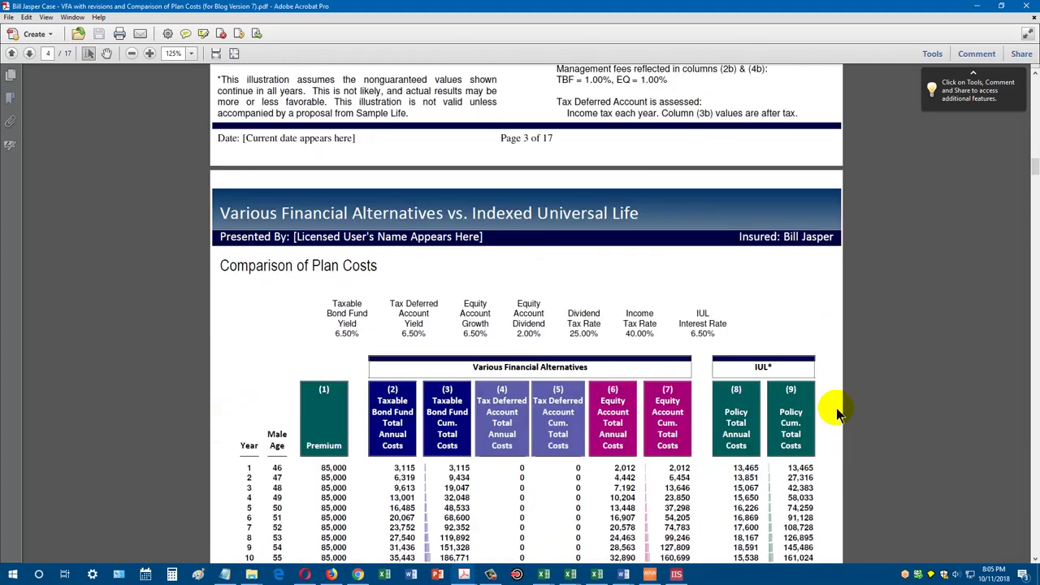
scroll(837, 414, "down", 1)
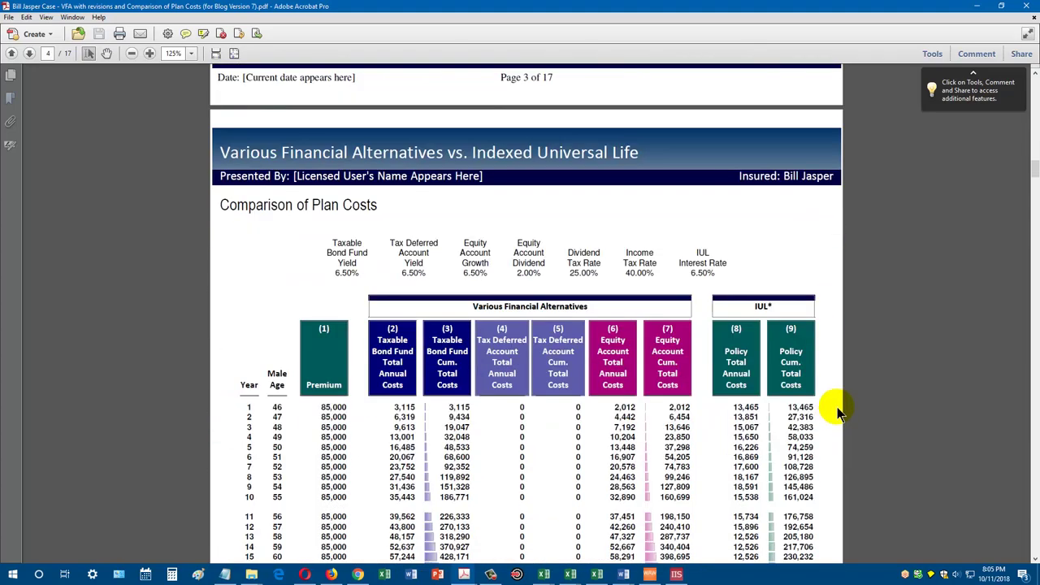
scroll(837, 413, "down", 2)
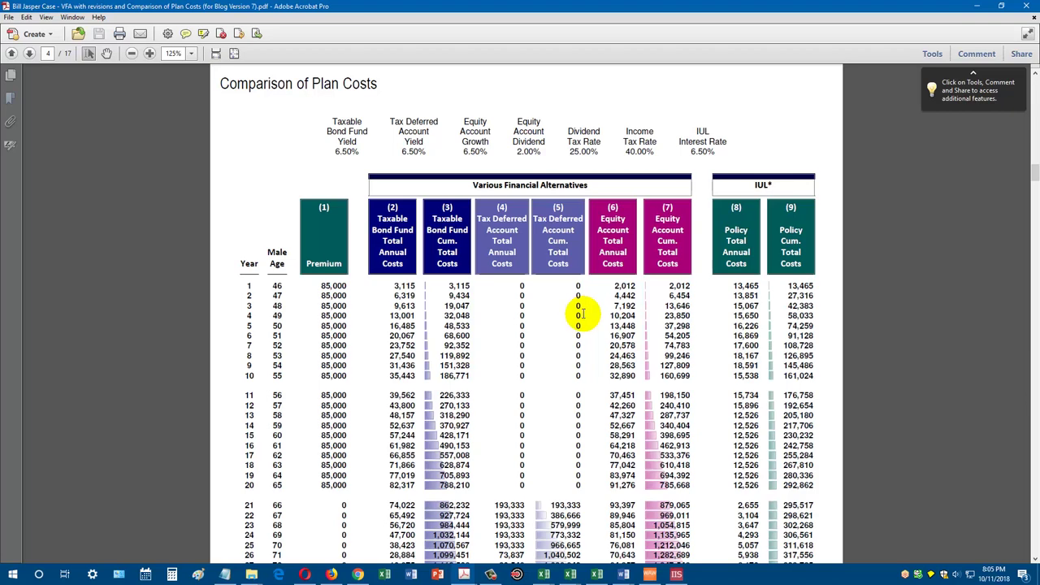
scroll(577, 496, "down", 2)
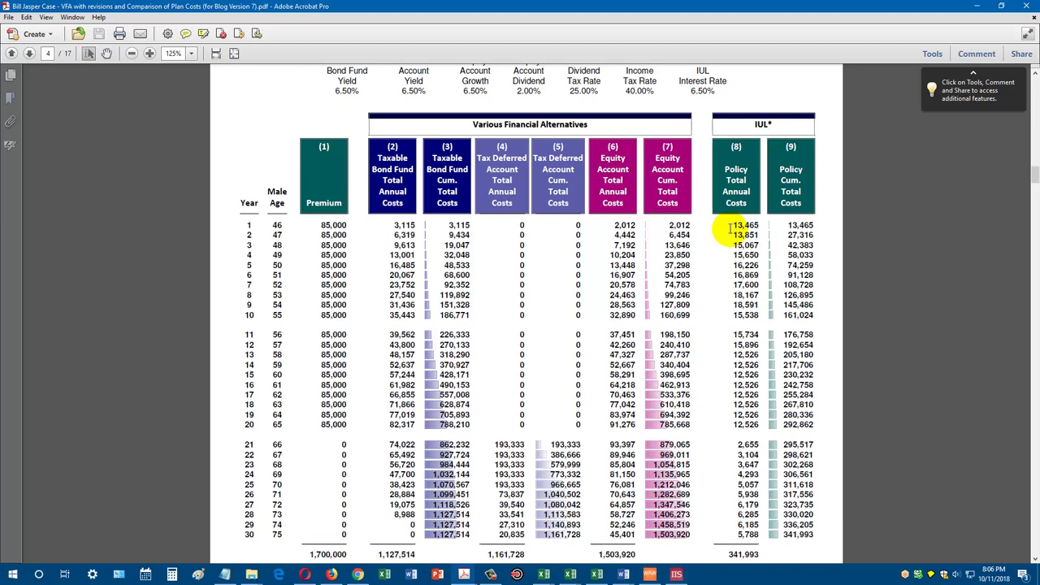
Step: Check the report's annual policy costs against the InsMark charges schedule, and examine the page's 30 Year Summary
left_click(676, 575)
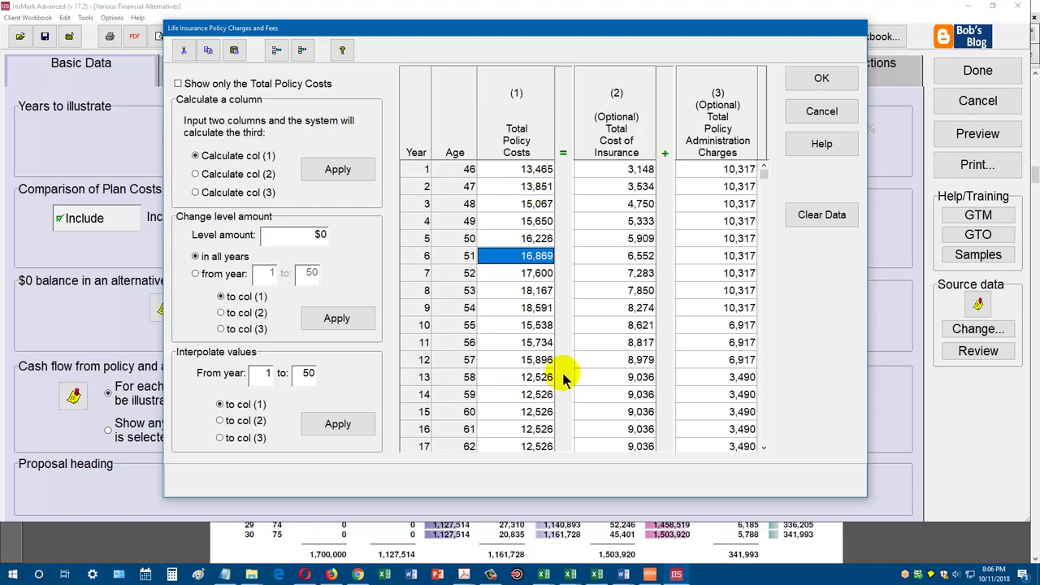
left_click(667, 556)
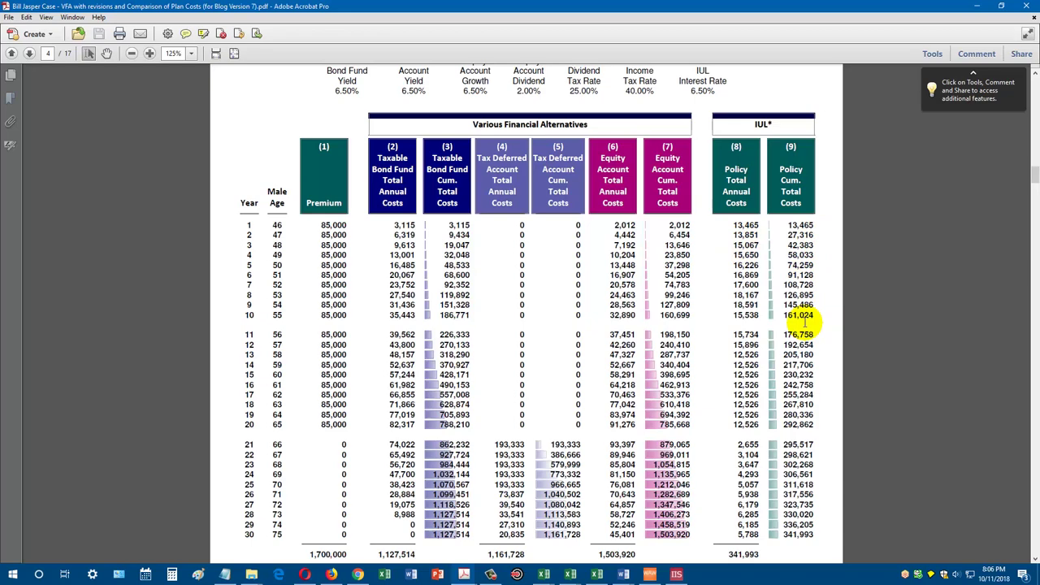
scroll(835, 319, "down", 2)
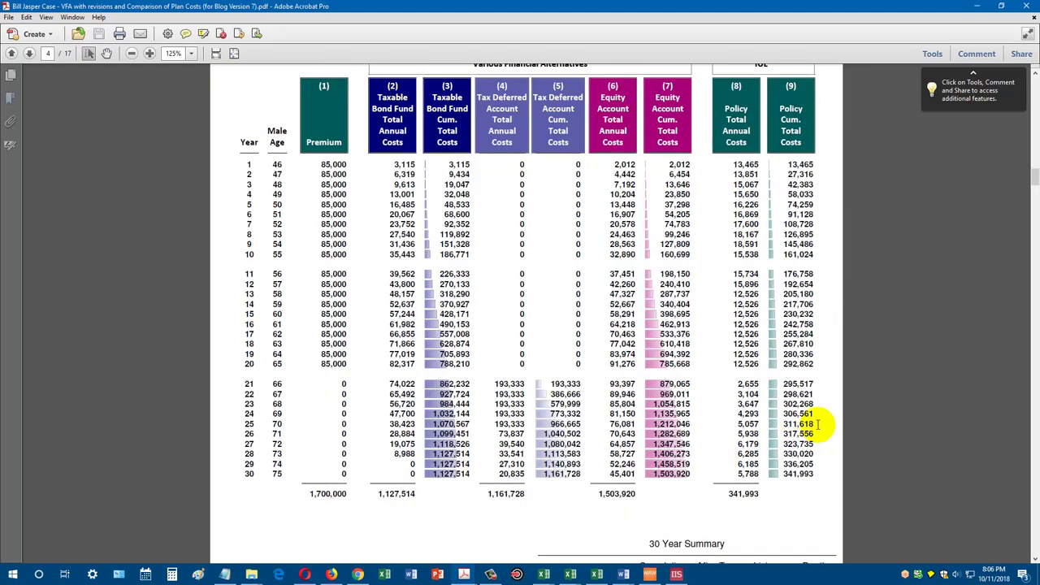
scroll(831, 426, "down", 2)
scroll(834, 435, "down", 2)
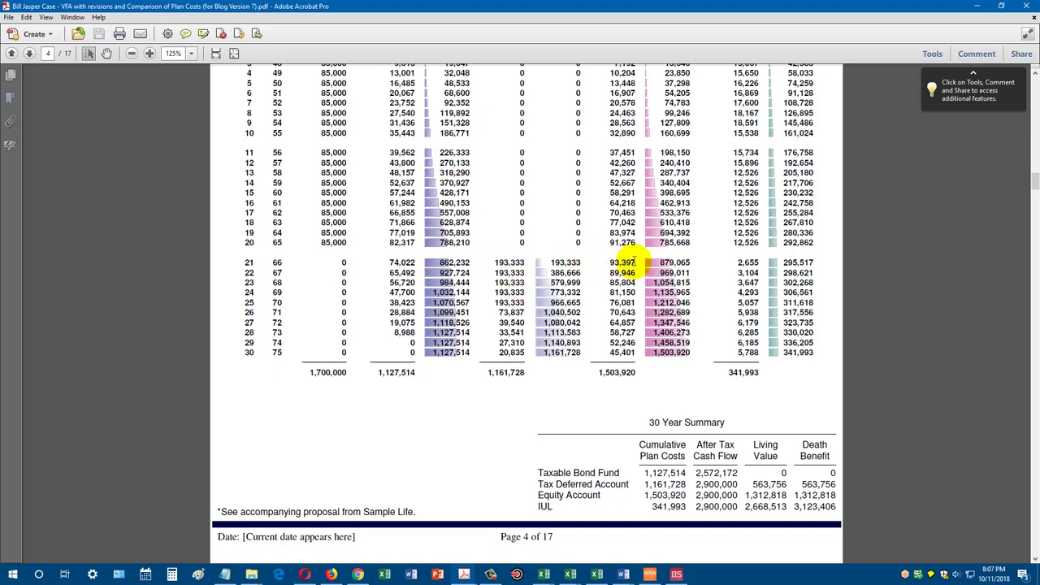
scroll(632, 259, "up", 4)
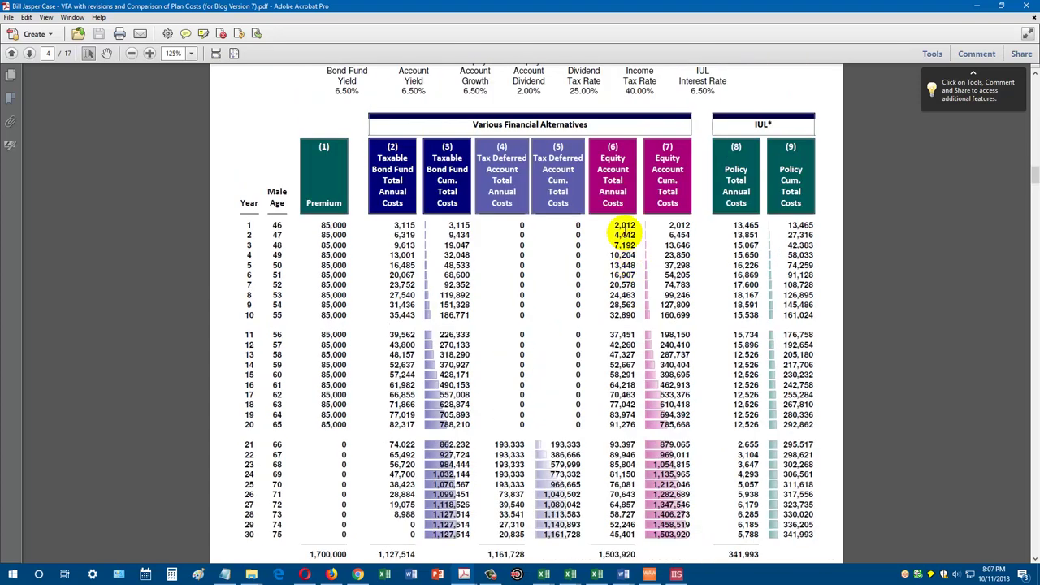
Step: Examine the Comparison of Plan Costs through year 50, including the 50 Year Summary of the alternatives and the IUL
scroll(633, 328, "down", 2)
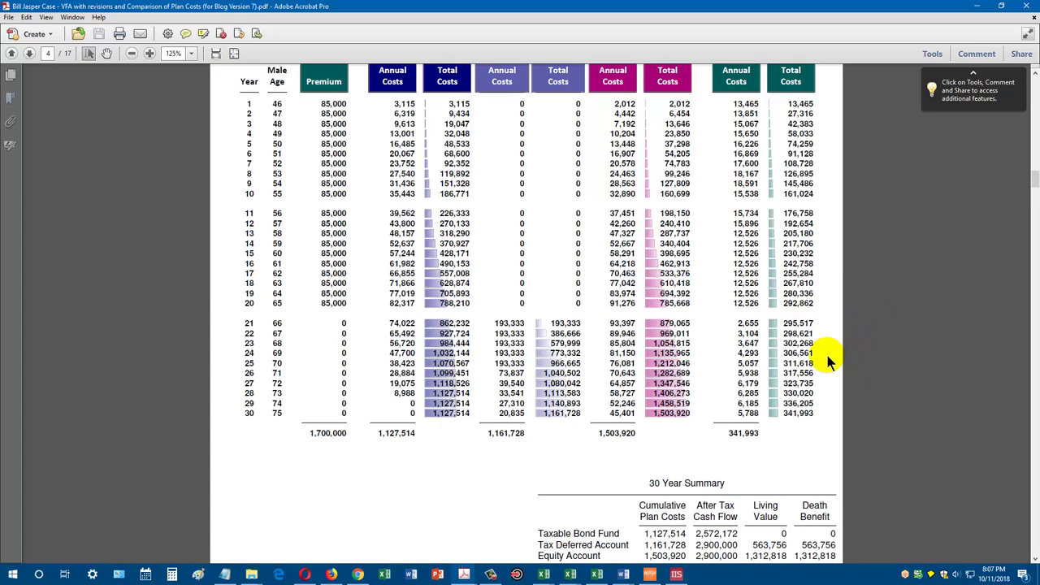
scroll(828, 353, "down", 10)
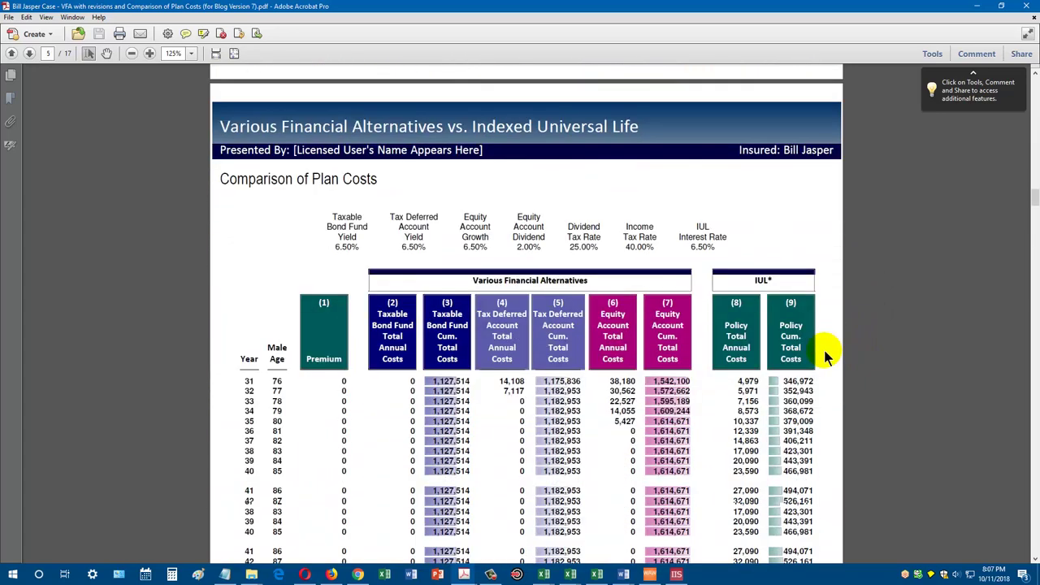
scroll(823, 347, "down", 1)
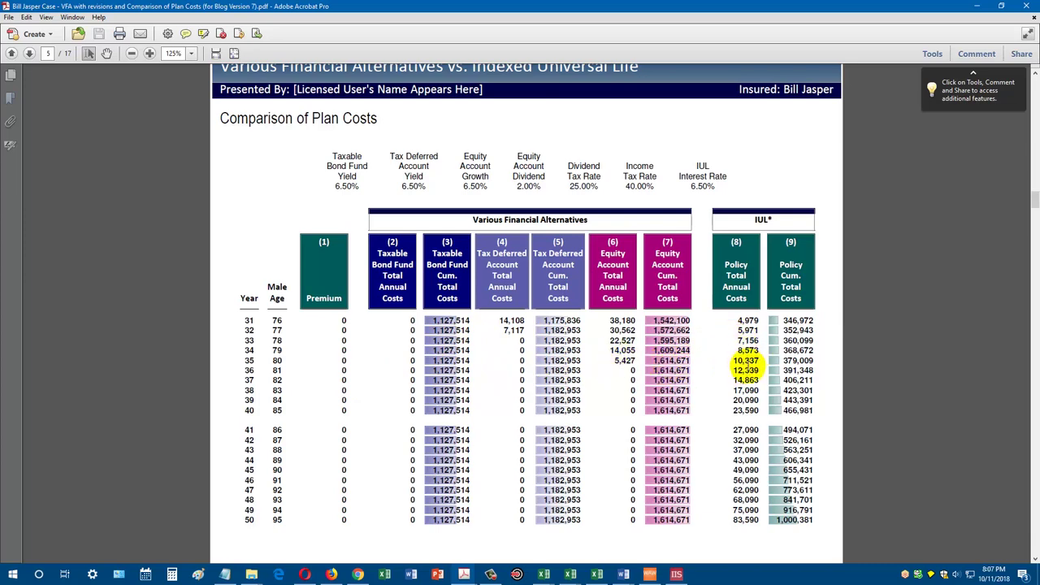
scroll(746, 365, "down", 2)
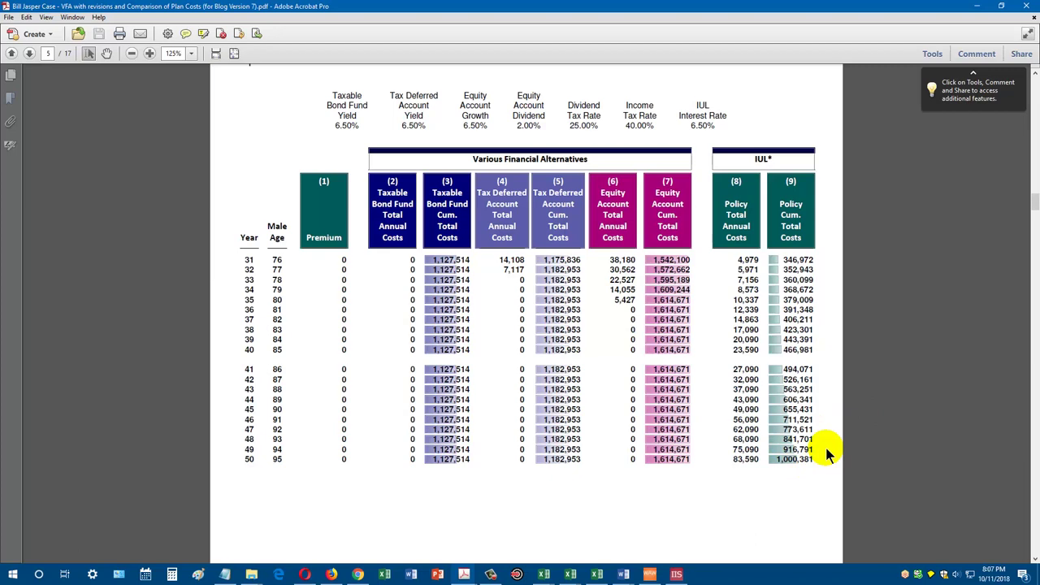
scroll(825, 438, "down", 5)
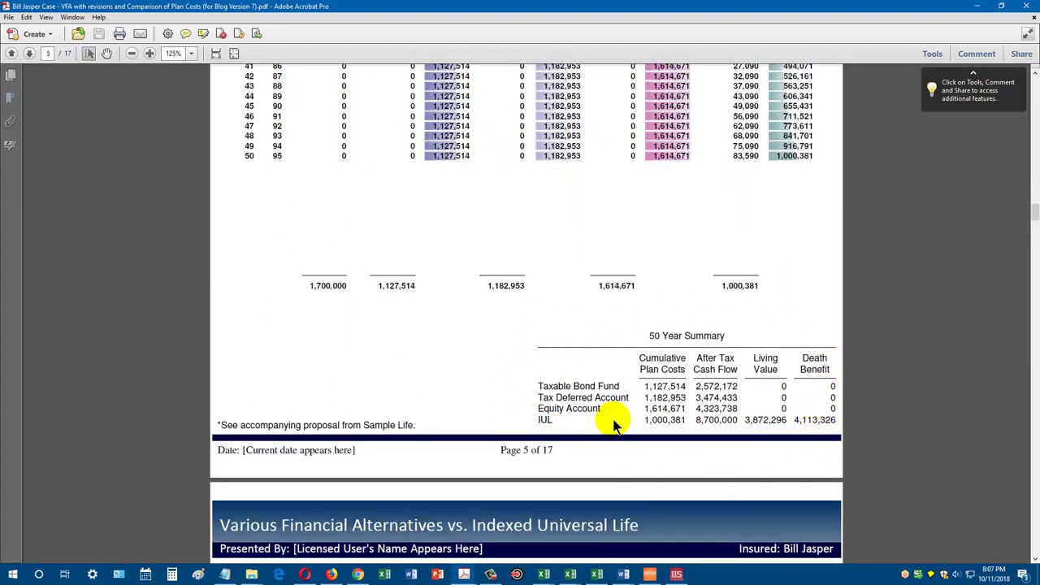
key("alt+Tab")
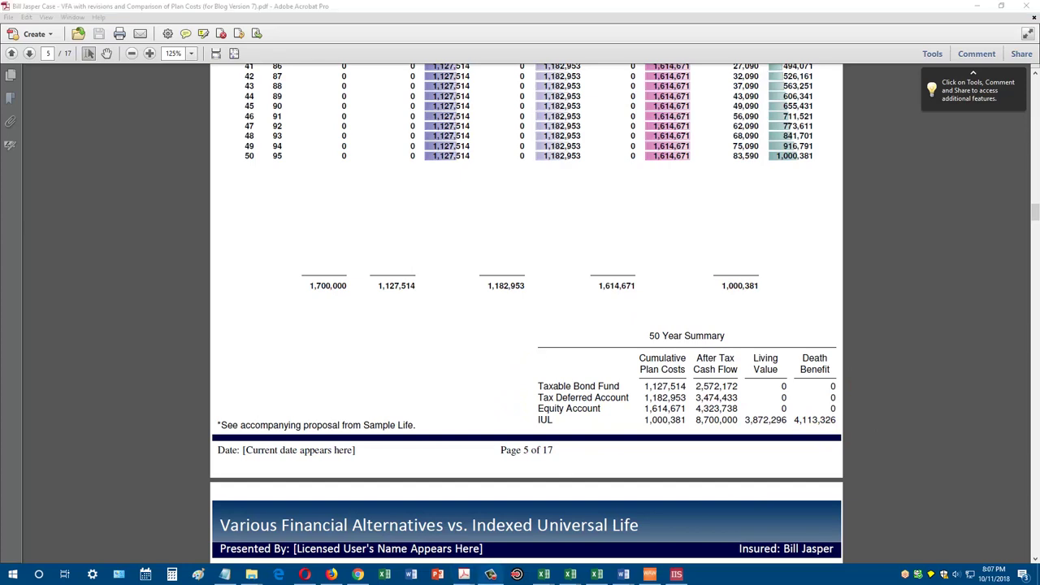
left_click(572, 228)
Step: Examine the 50 Year Comparison of Cumulative Plan Costs graph, tracing the IUL cost area against the other alternatives, plus its legend and footnote
scroll(572, 236, "down", 5)
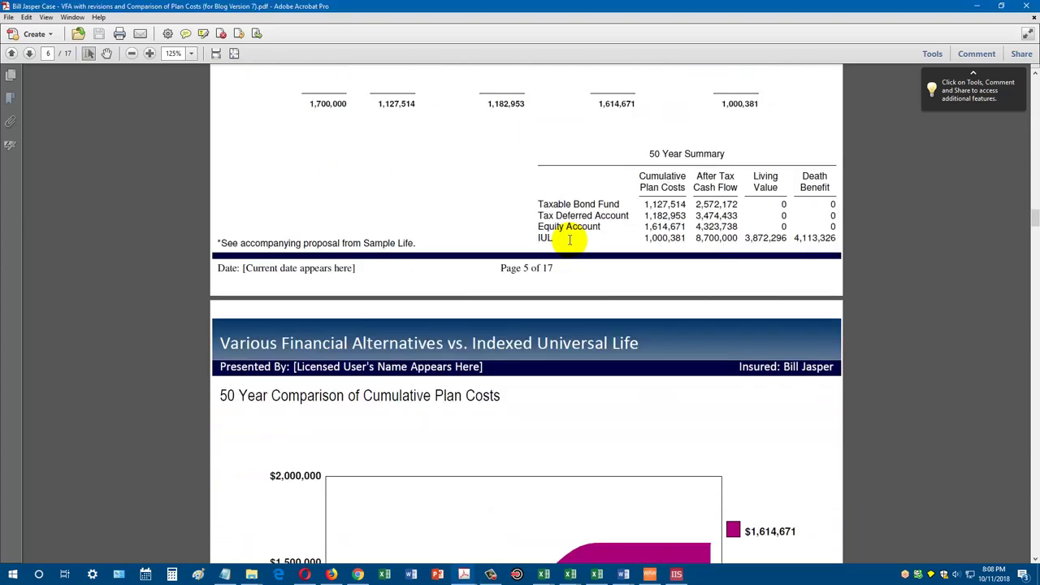
scroll(687, 230, "down", 6)
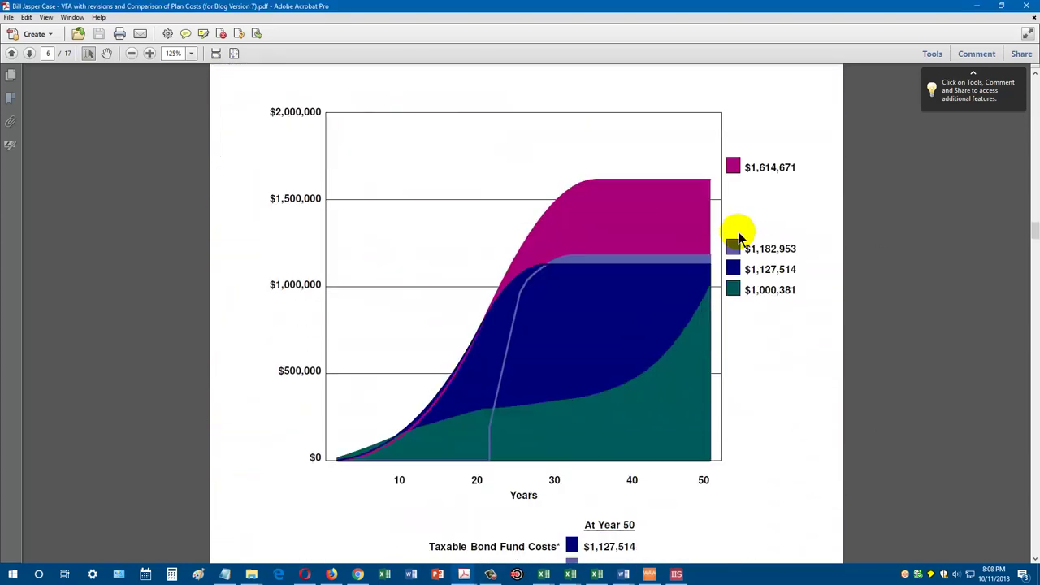
scroll(819, 283, "down", 1)
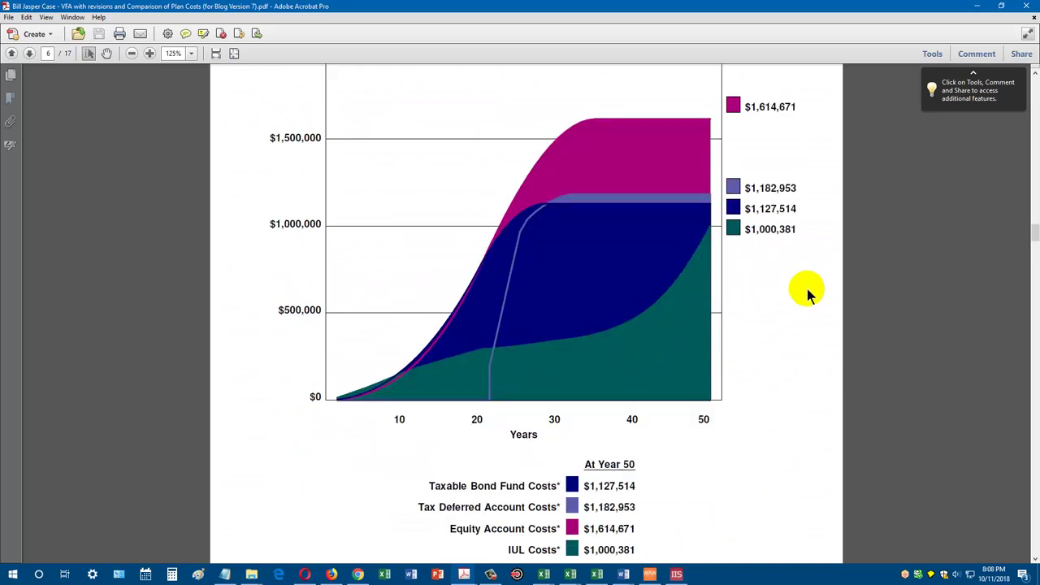
mouse_move(415, 373)
left_mouse_down()
mouse_move(469, 353)
mouse_move(513, 355)
left_mouse_up()
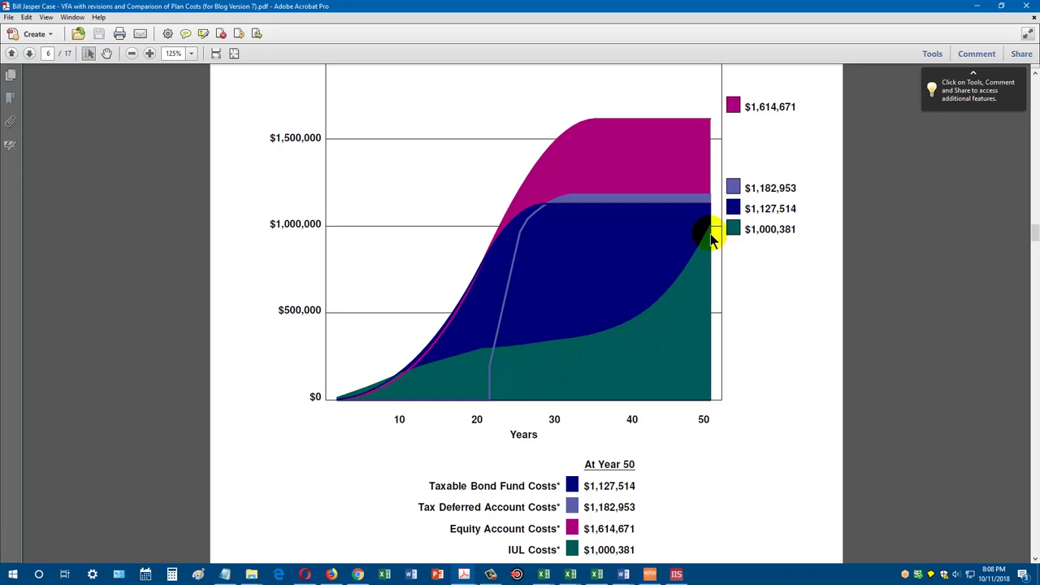
left_click(619, 235)
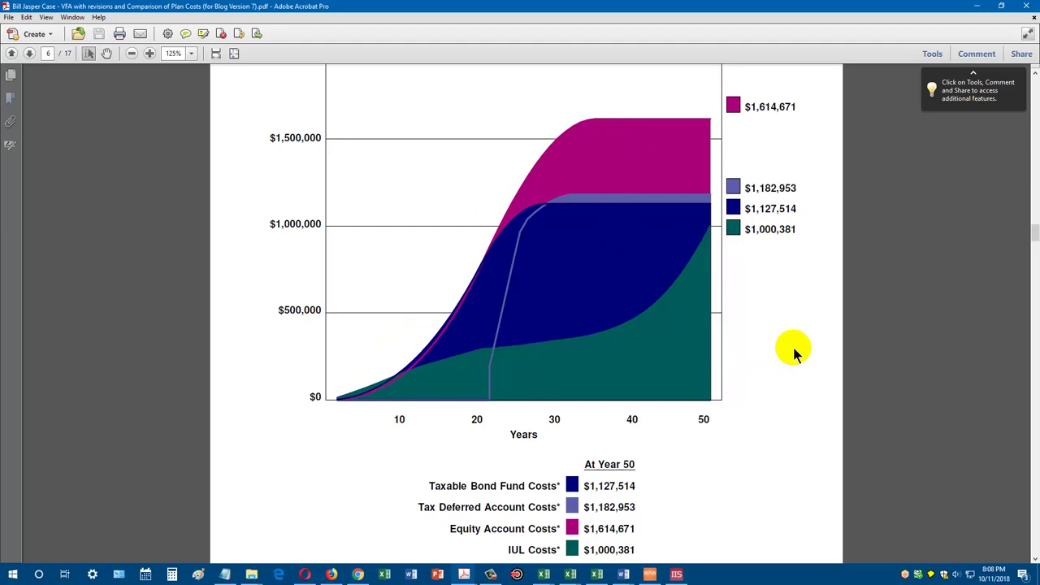
left_click(447, 366)
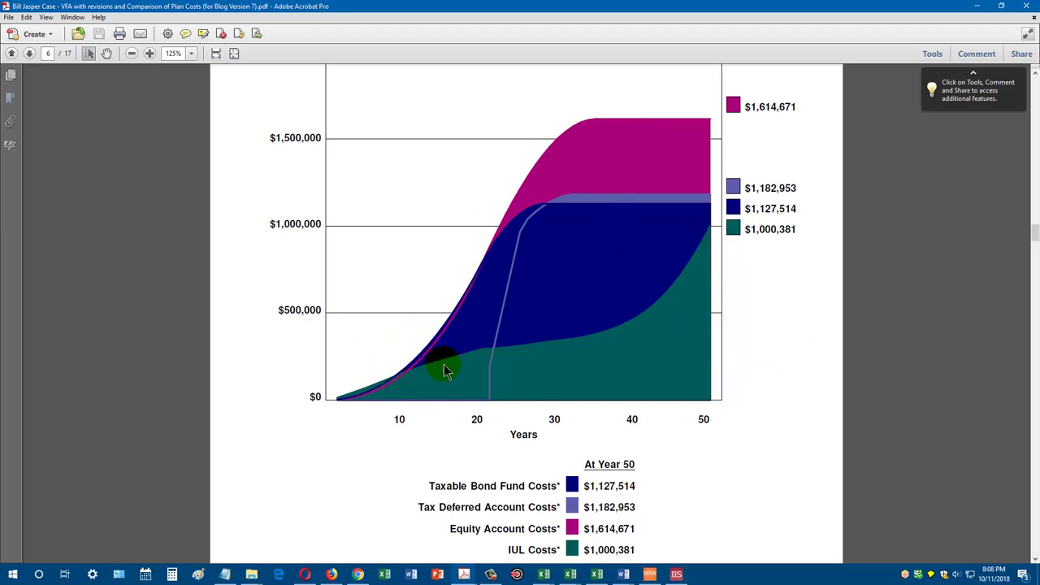
scroll(804, 325, "down", 10)
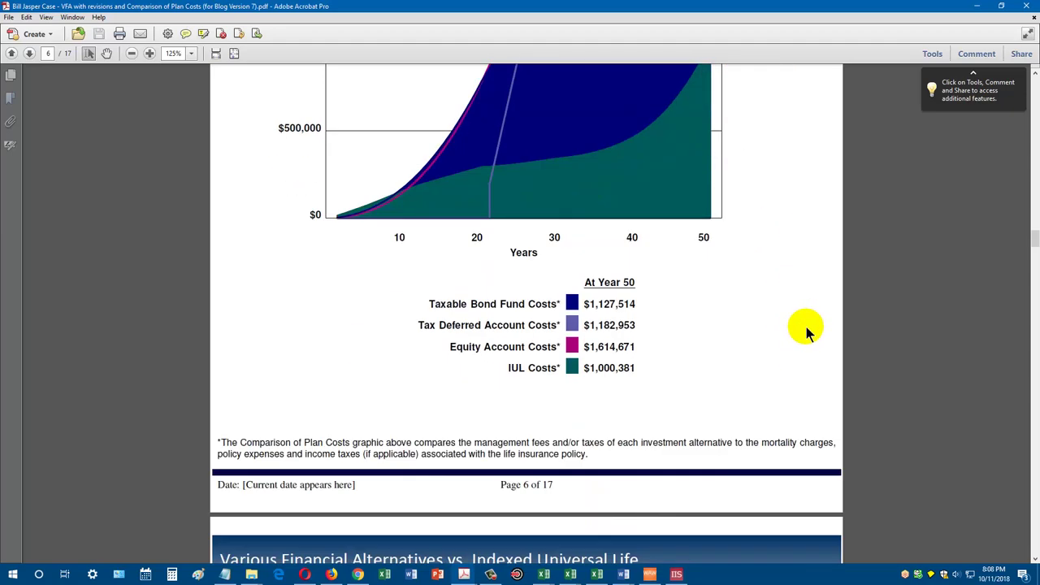
Step: Examine the 50 Year Analysis of Cumulative Plan Costs graphs for plan costs, Indexed Universal Life, cumulative after-tax cash flow and after-tax values
scroll(804, 325, "down", 5)
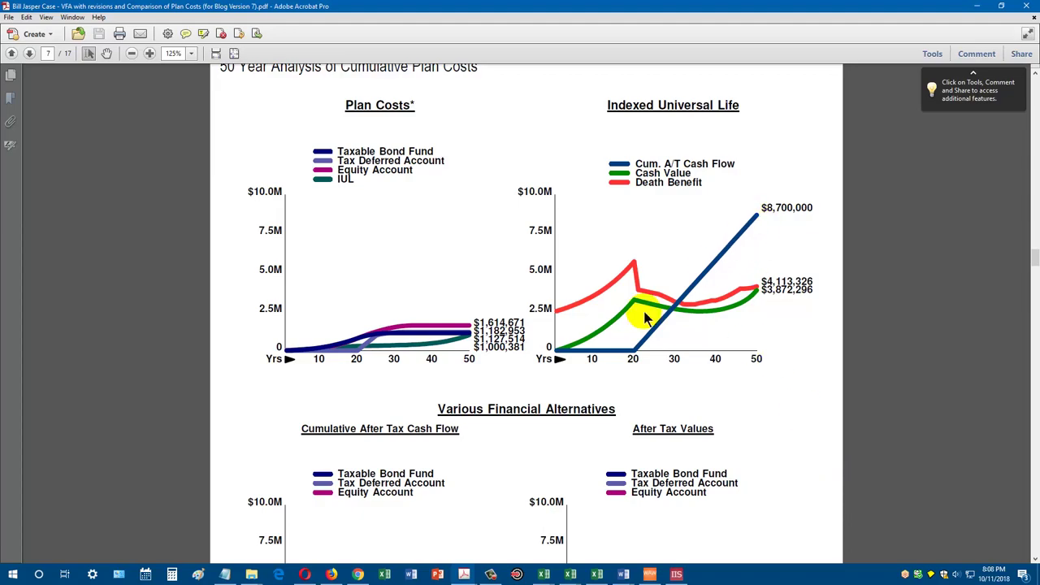
scroll(774, 409, "down", 1)
scroll(774, 409, "down", 7)
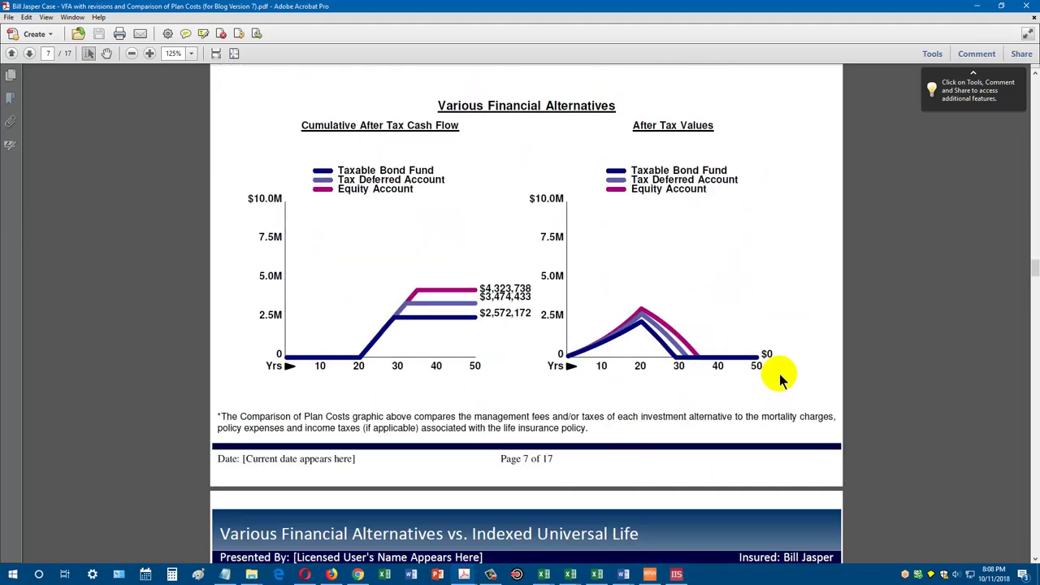
Step: Examine the Comparison of Plan Costs - Taxable Bond Fund vs. IUL page, covering its management fee, tax and policy charge columns and 30 Year Summary
scroll(780, 371, "down", 2)
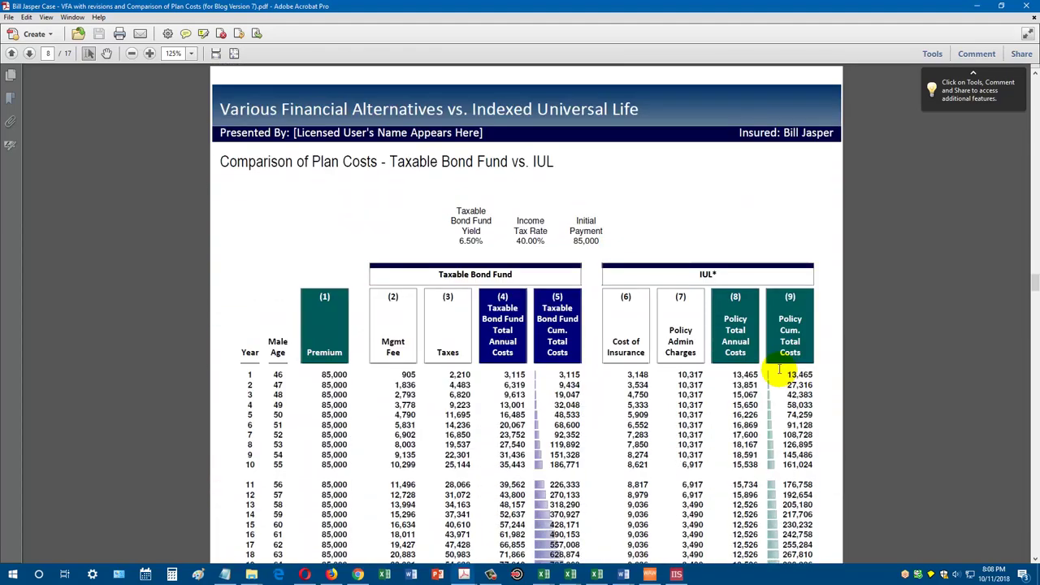
scroll(780, 371, "down", 1)
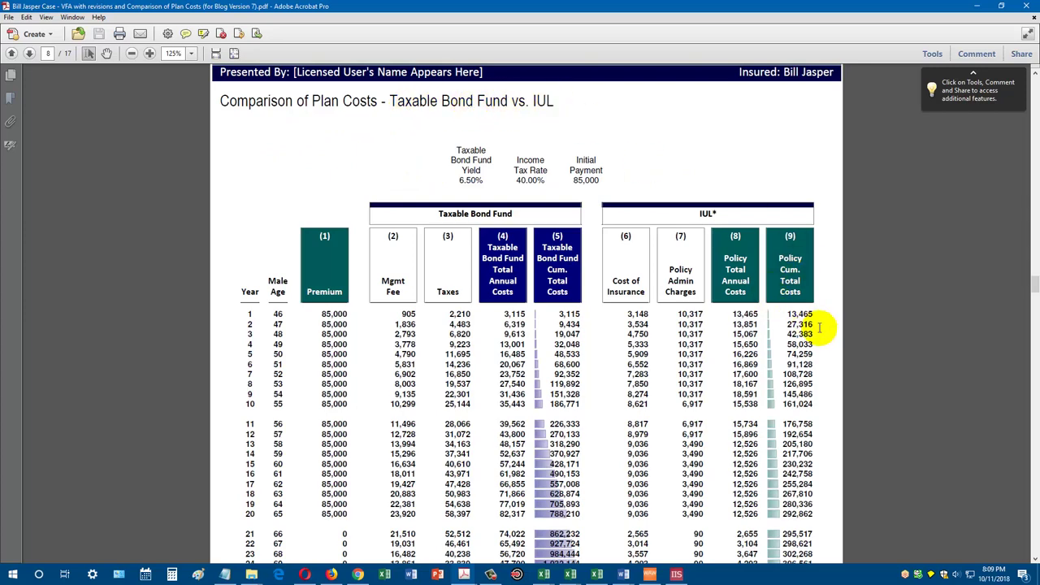
scroll(819, 328, "down", 2)
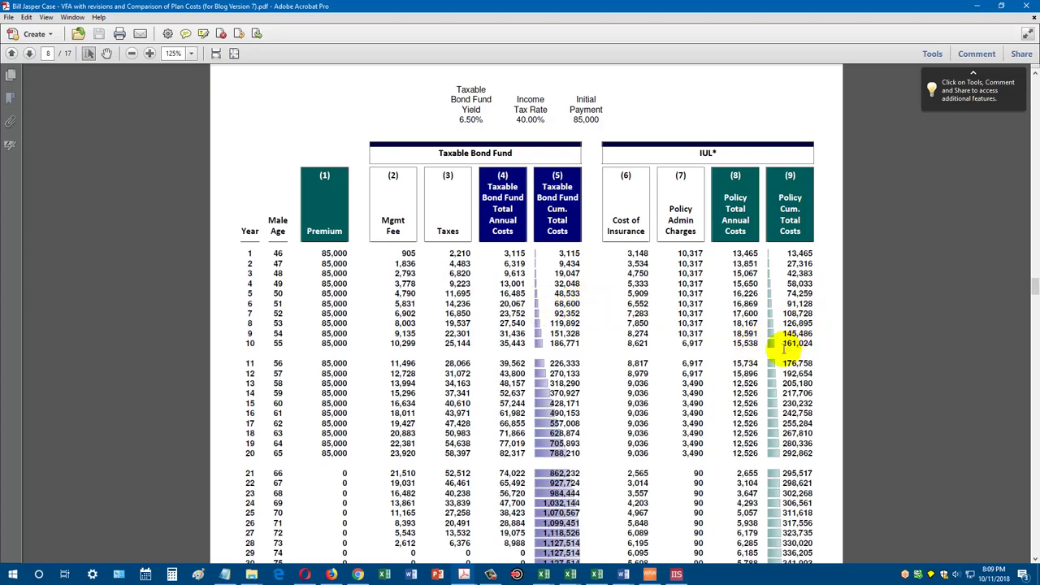
scroll(768, 333, "down", 2)
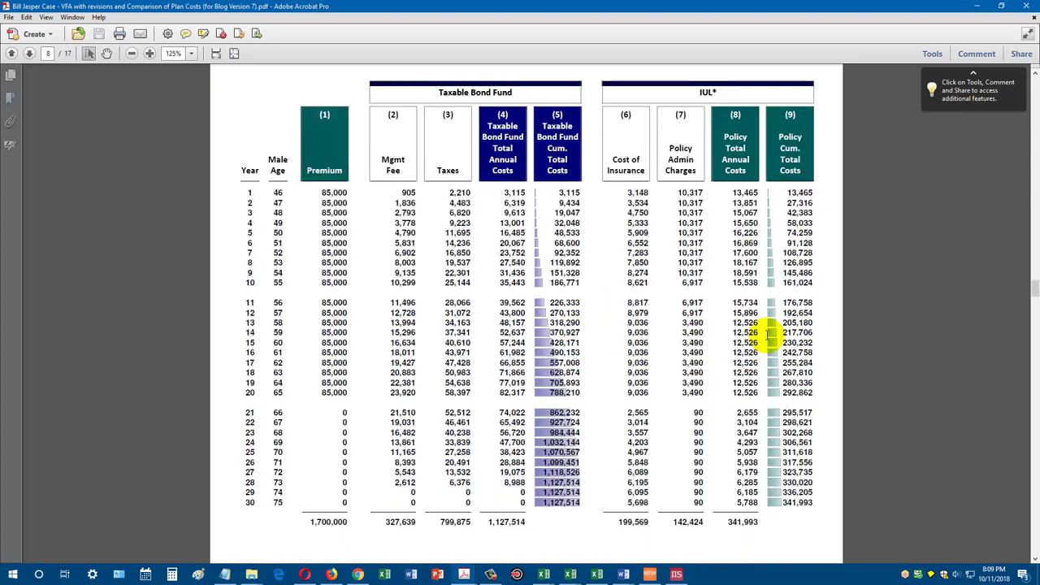
scroll(768, 334, "down", 2)
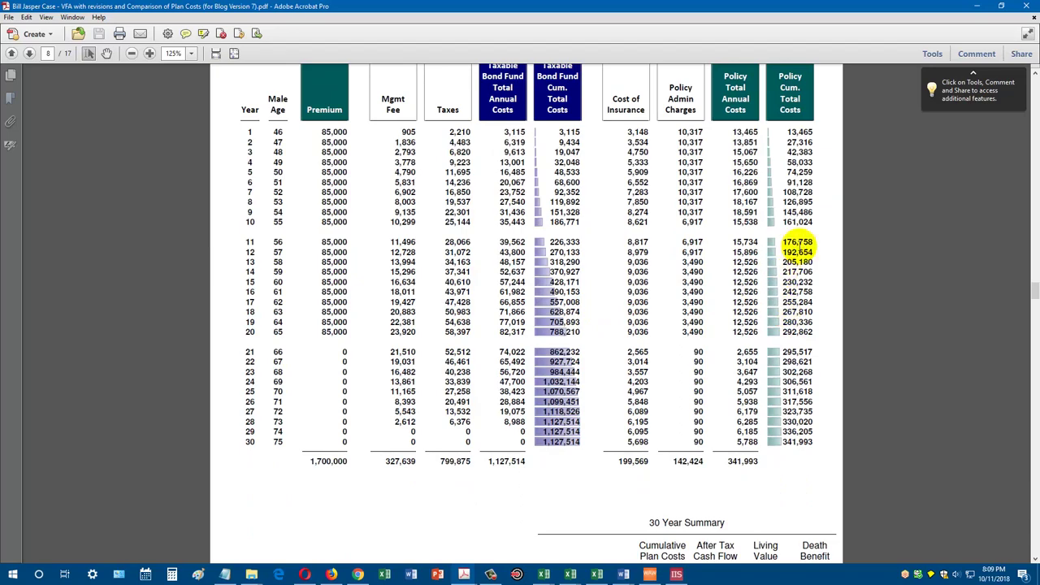
scroll(798, 244, "down", 15)
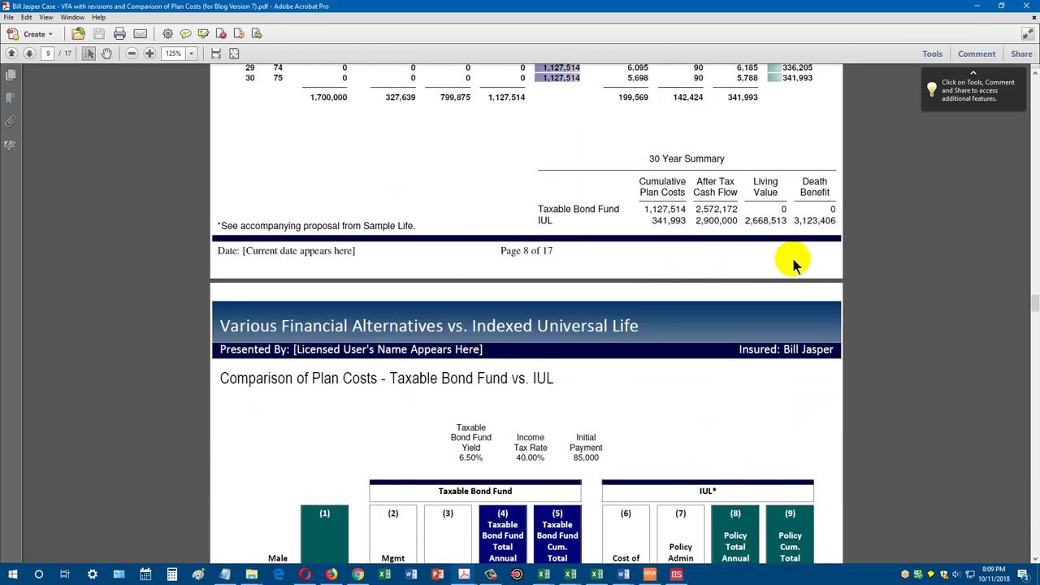
scroll(773, 373, "up", 13)
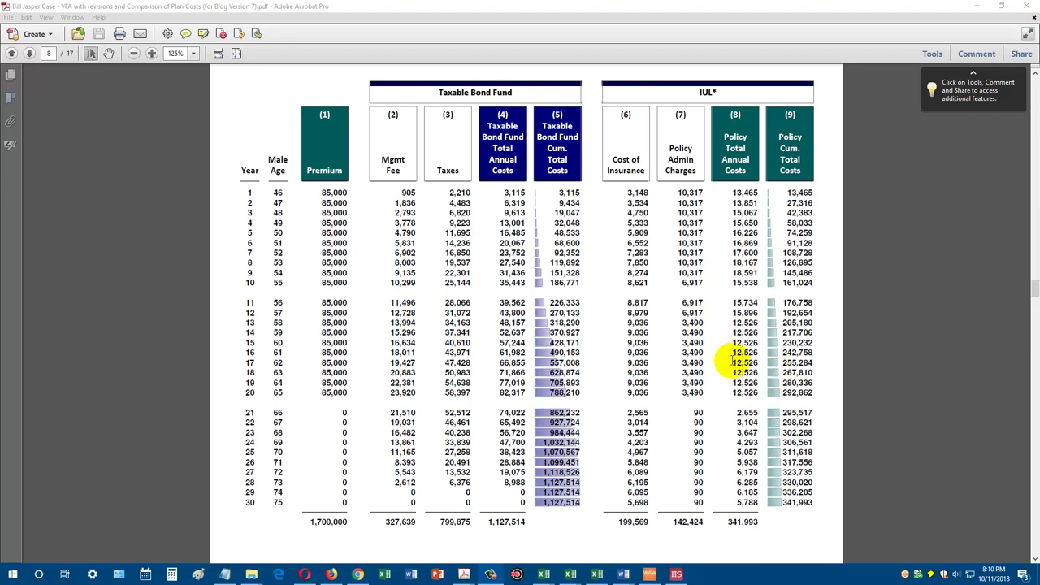
Step: Switch to File Explorer and open the second of the two contact-name Word documents in the Marketing Launch folder
mouse_move(251, 574)
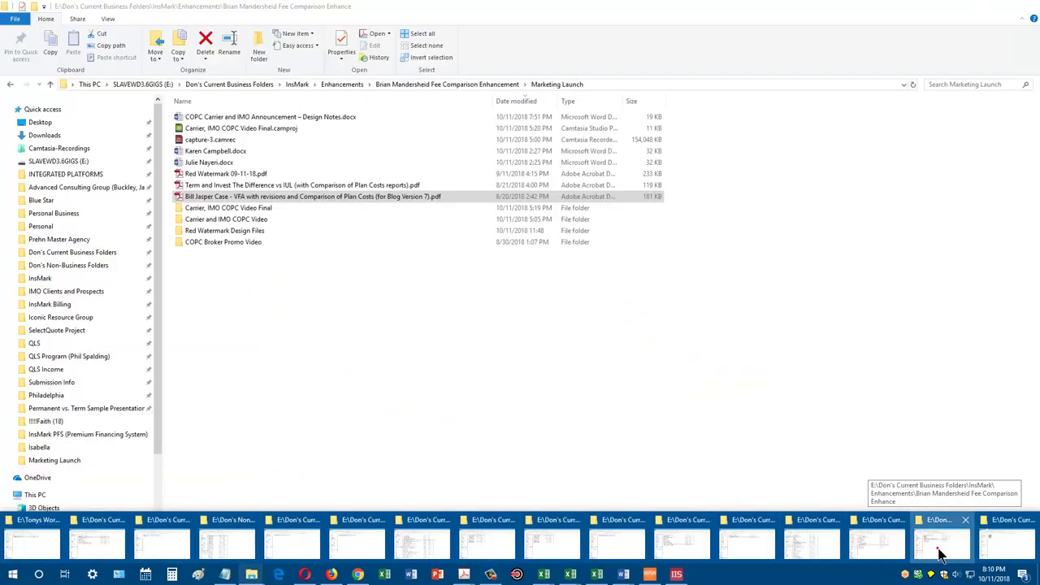
left_click(938, 552)
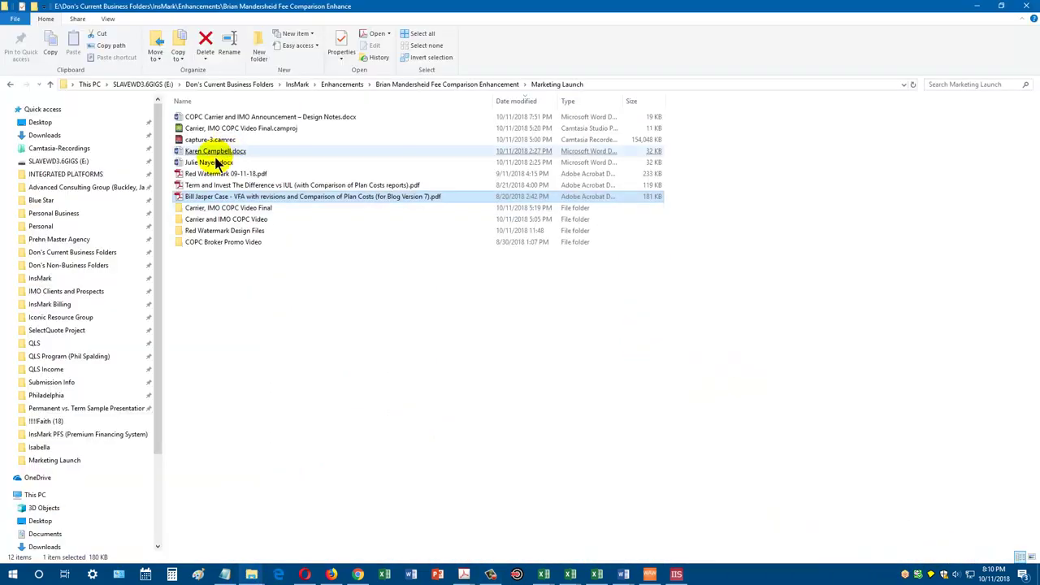
double_click(209, 162)
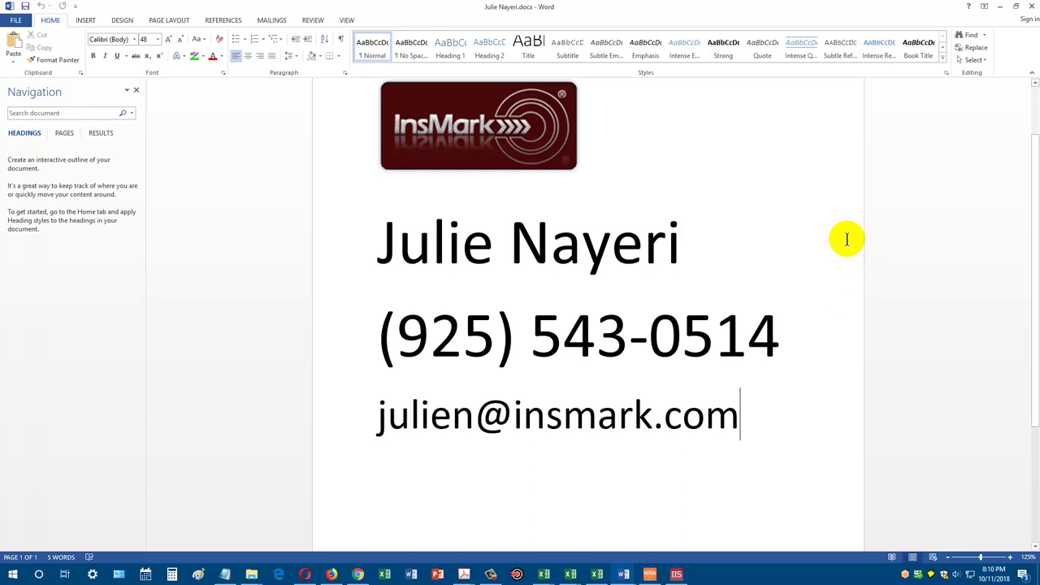